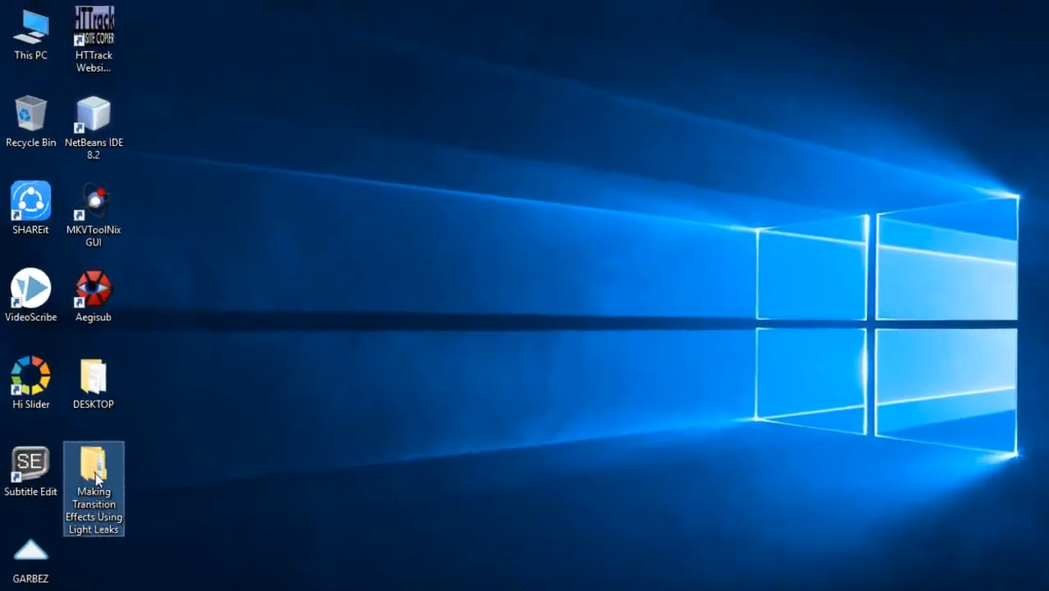
Step: Open the Making Transition Effects Using Light Leaks folder on the desktop and its Light Leaks subfolder
{"action": "double_click", "coordinate": [97, 423]}
{"action": "double_click", "coordinate": [446, 262]}
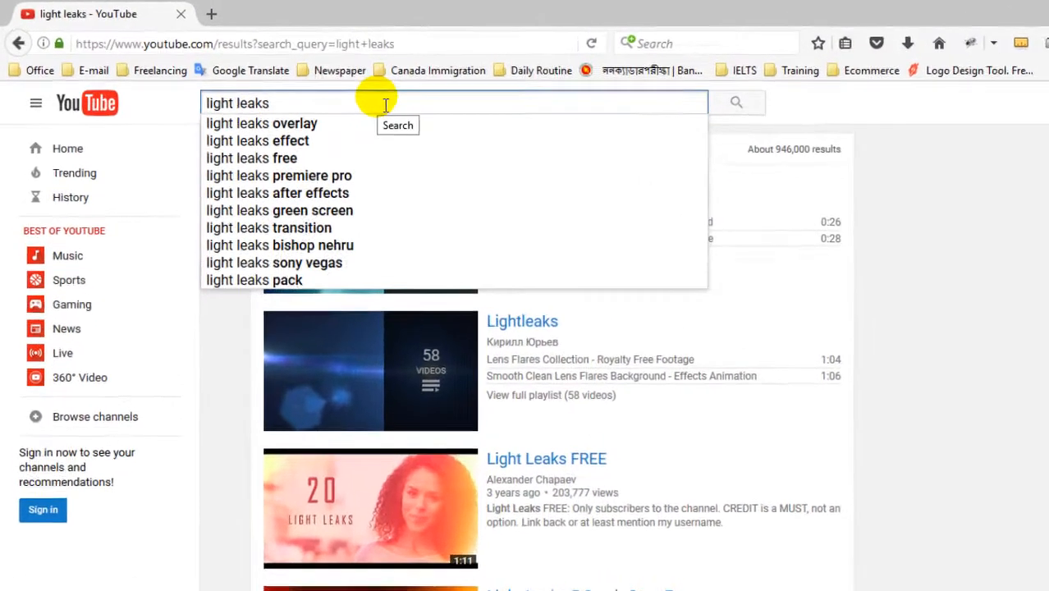
Step: Search YouTube for "light leaks footage hd", browse the results, and minimize the browser
{"action": "type", "text": "f"}
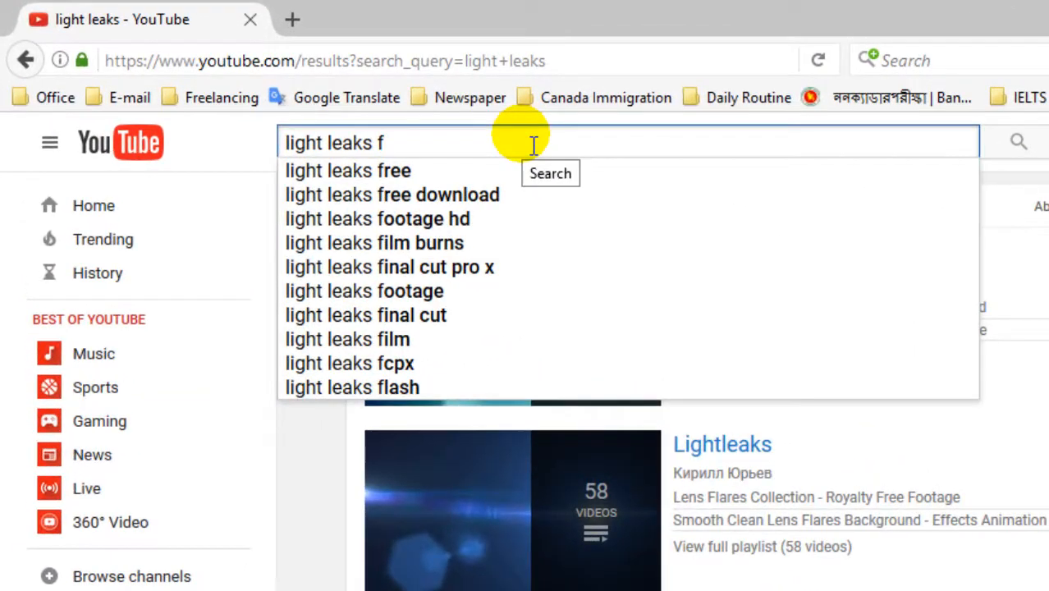
{"action": "type", "text": "ootage hd"}
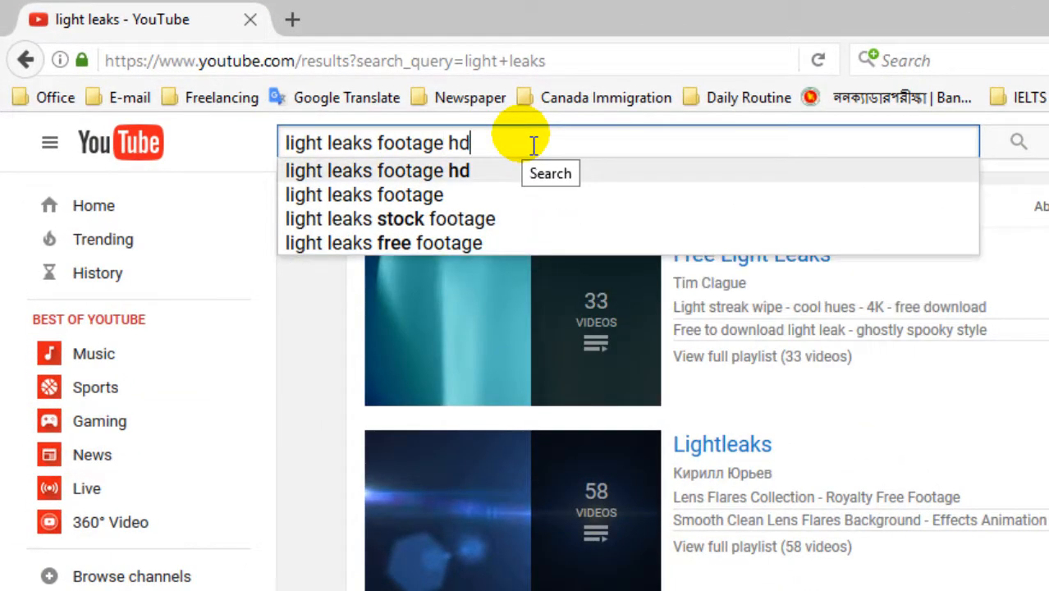
{"action": "key", "text": "Return"}
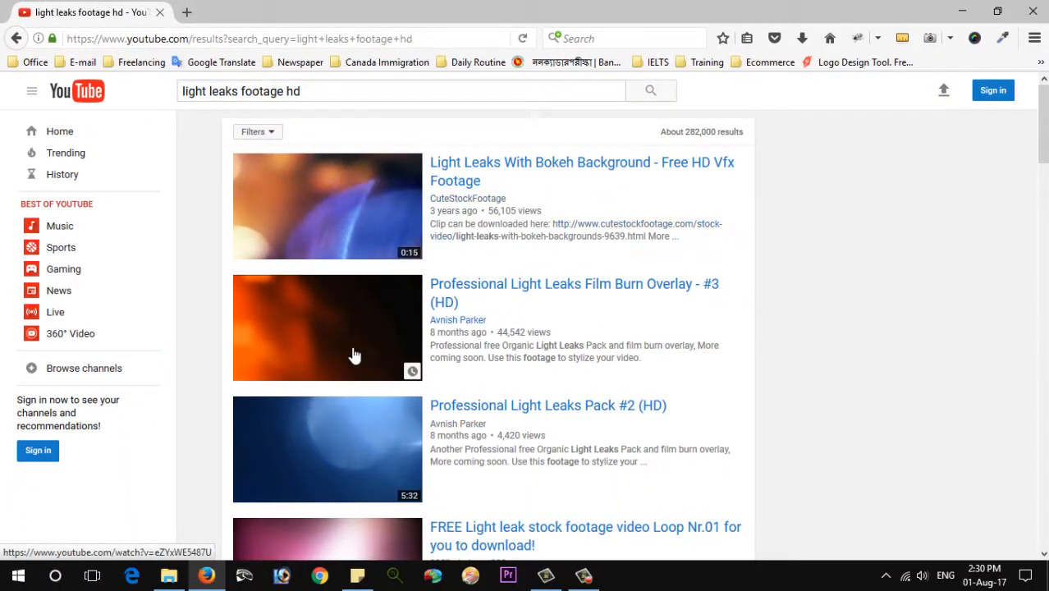
{"action": "scroll", "coordinate": [361, 361], "scroll_direction": "down", "scroll_amount": 4}
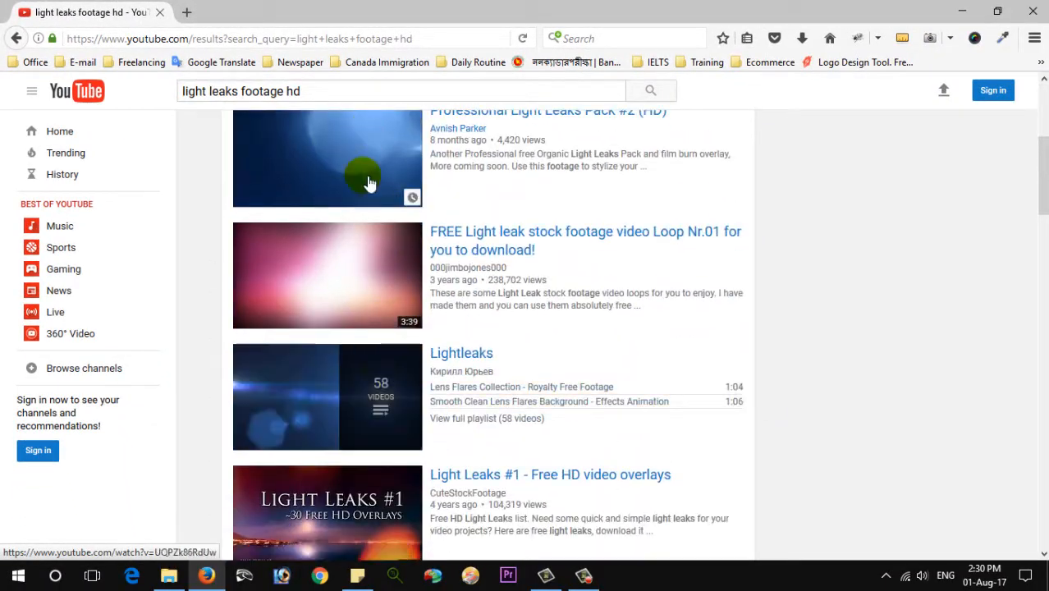
{"action": "scroll", "coordinate": [375, 219], "scroll_direction": "up", "scroll_amount": 4}
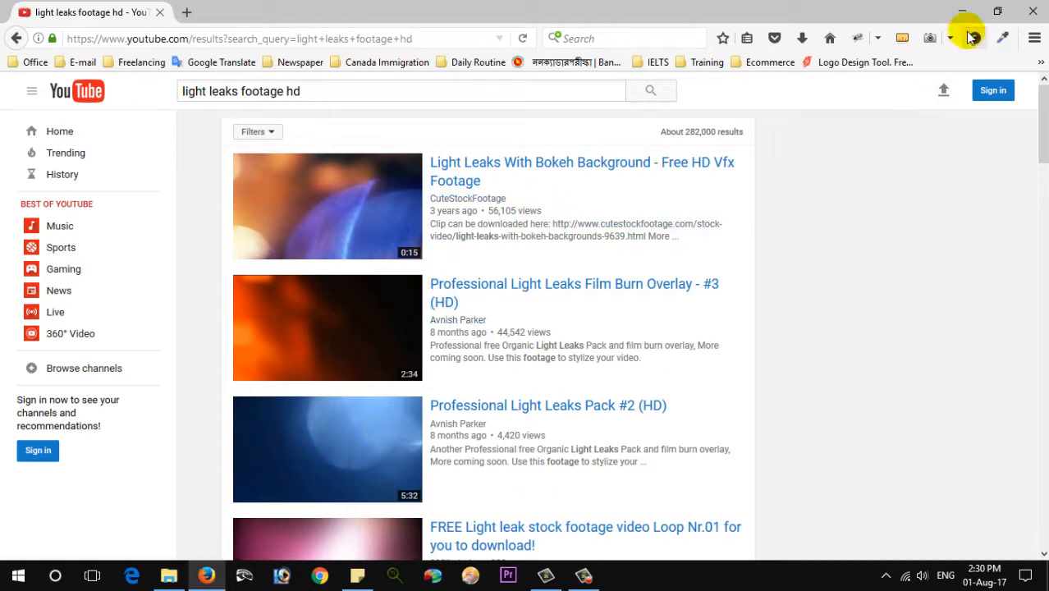
{"action": "left_click", "coordinate": [961, 13]}
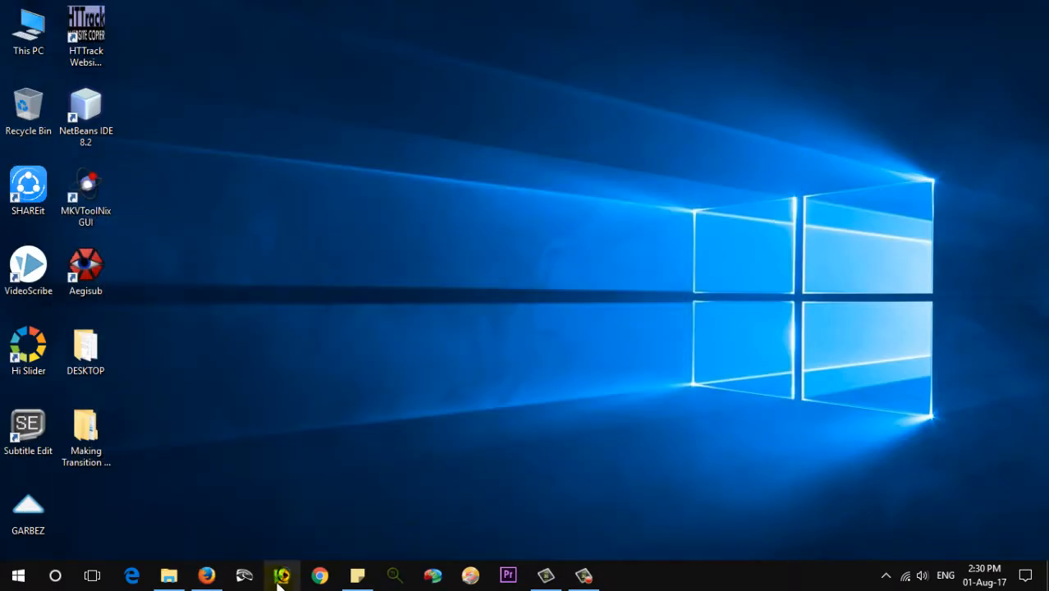
Step: Review the video clips in the Light Leaks folder and the image dimensions in the Photo folder
{"action": "left_click", "coordinate": [168, 574]}
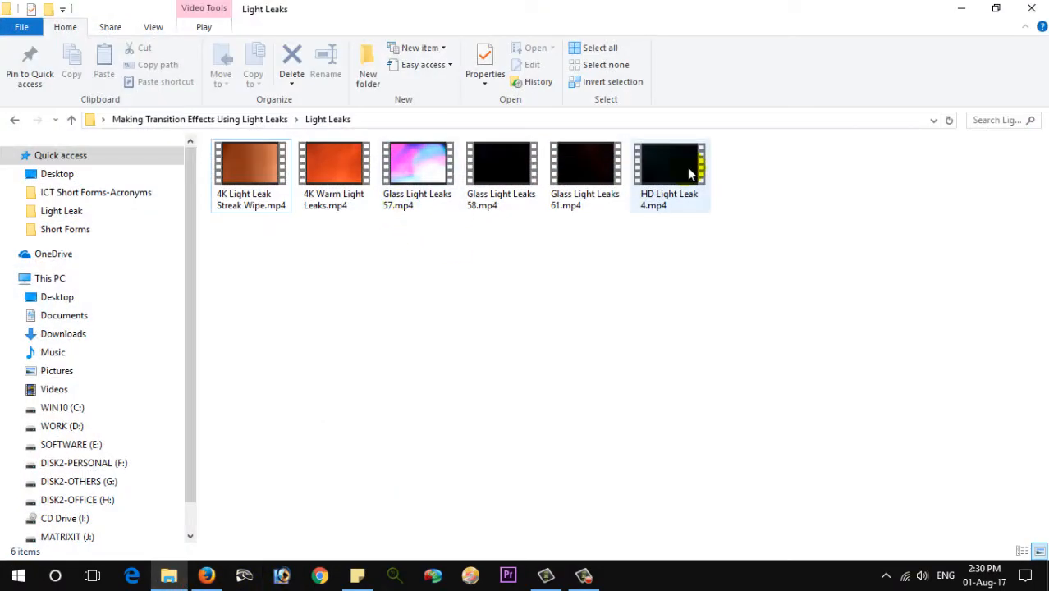
{"action": "left_click", "coordinate": [261, 121]}
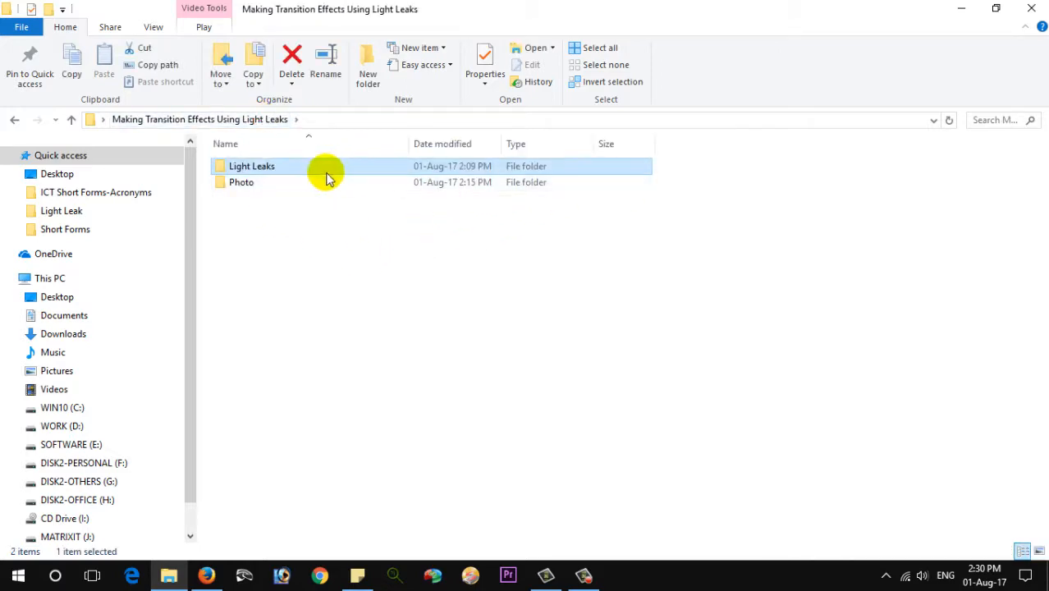
{"action": "double_click", "coordinate": [249, 184]}
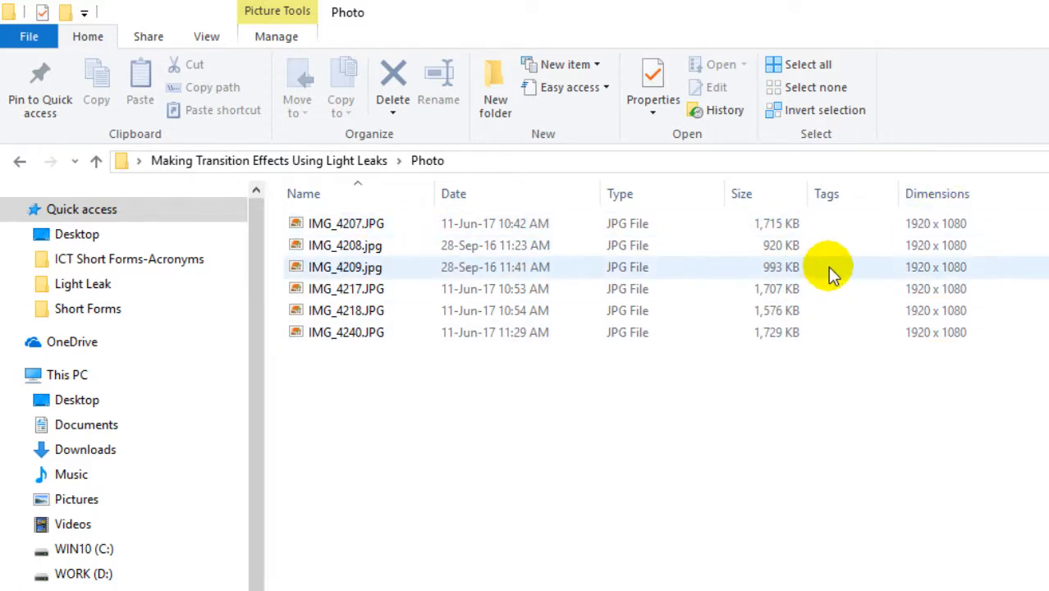
{"action": "left_click", "coordinate": [944, 231]}
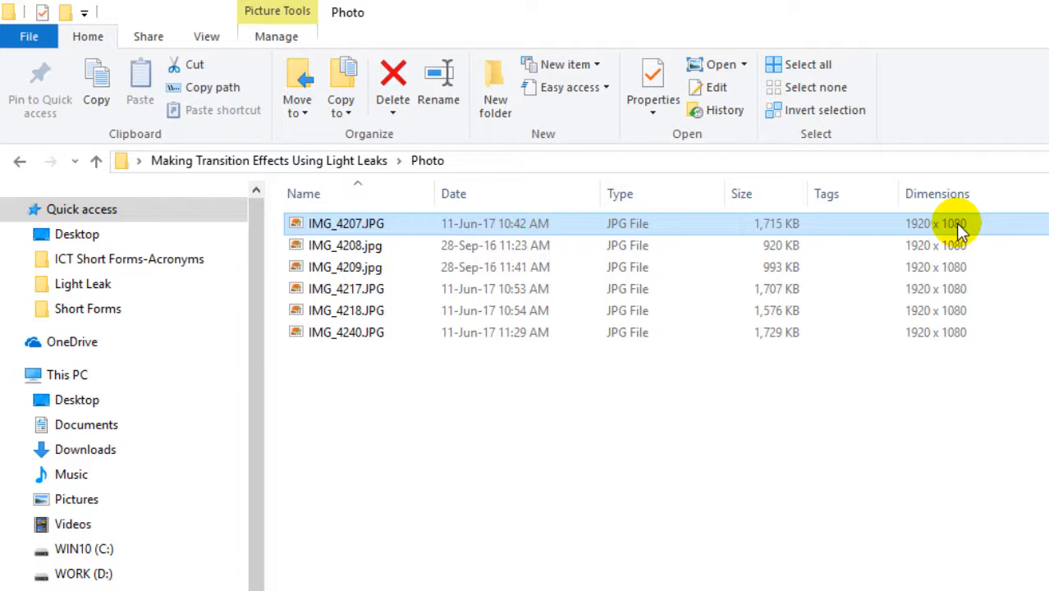
{"action": "left_click", "coordinate": [821, 266], "text": "ctrl"}
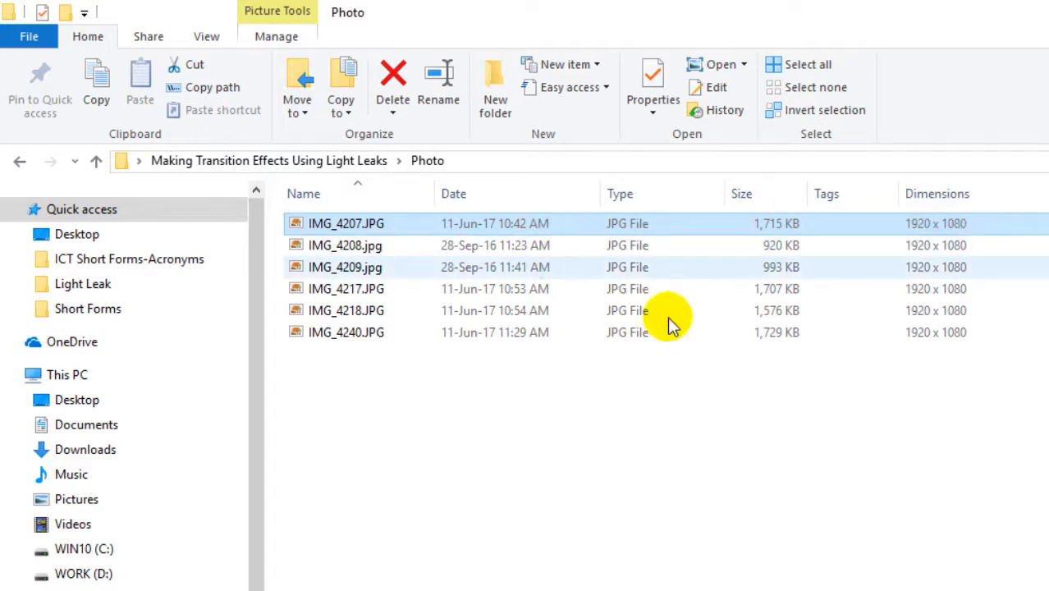
{"action": "right_click", "coordinate": [701, 422]}
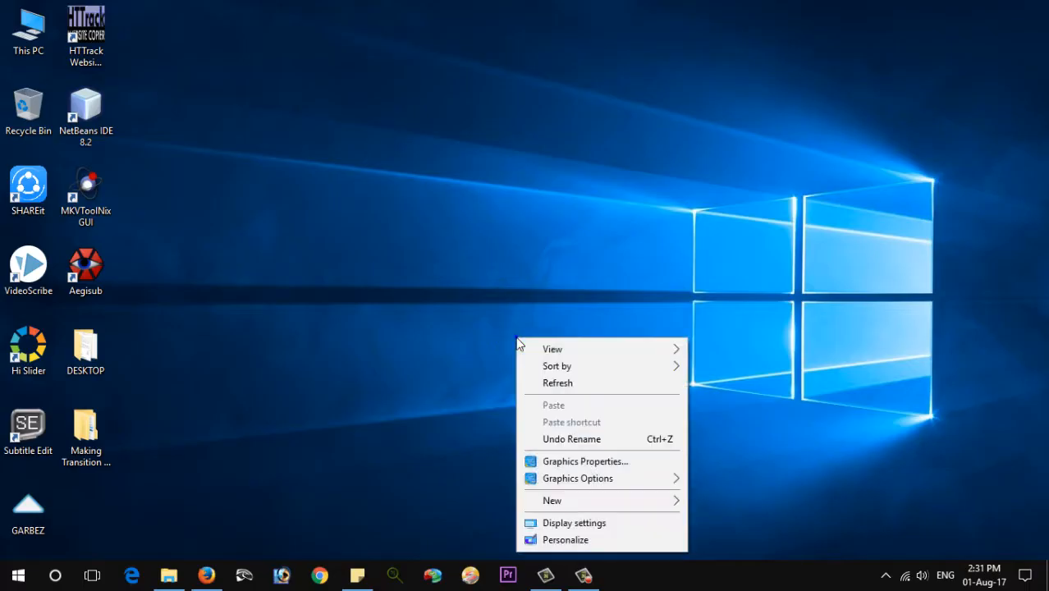
{"action": "left_click", "coordinate": [547, 383]}
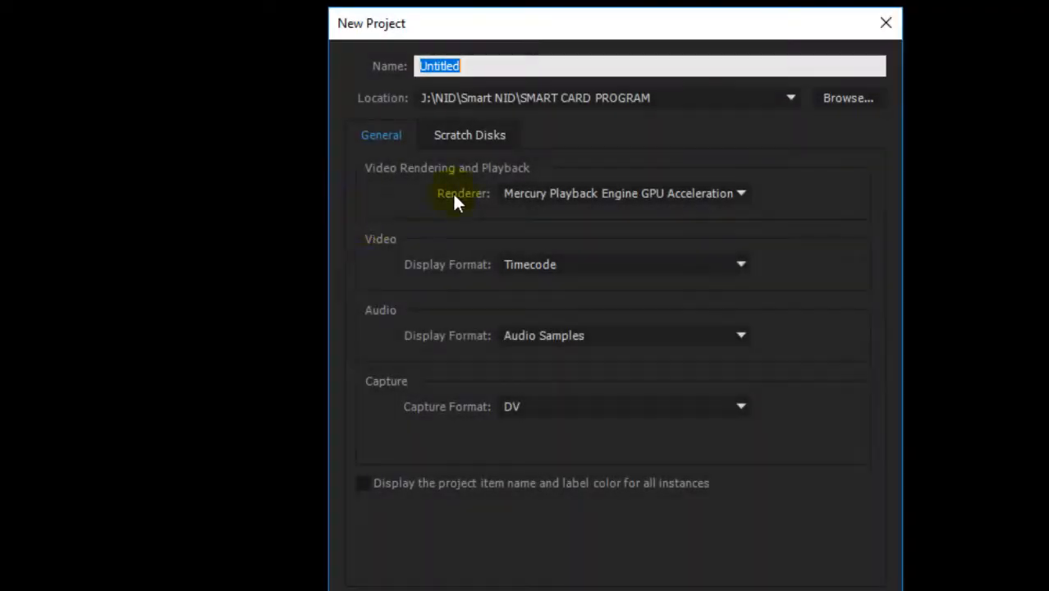
Step: Set the new Premiere Pro project's location to the Making Transition Effects Using Light Leaks folder on the desktop
{"action": "left_click", "coordinate": [825, 97]}
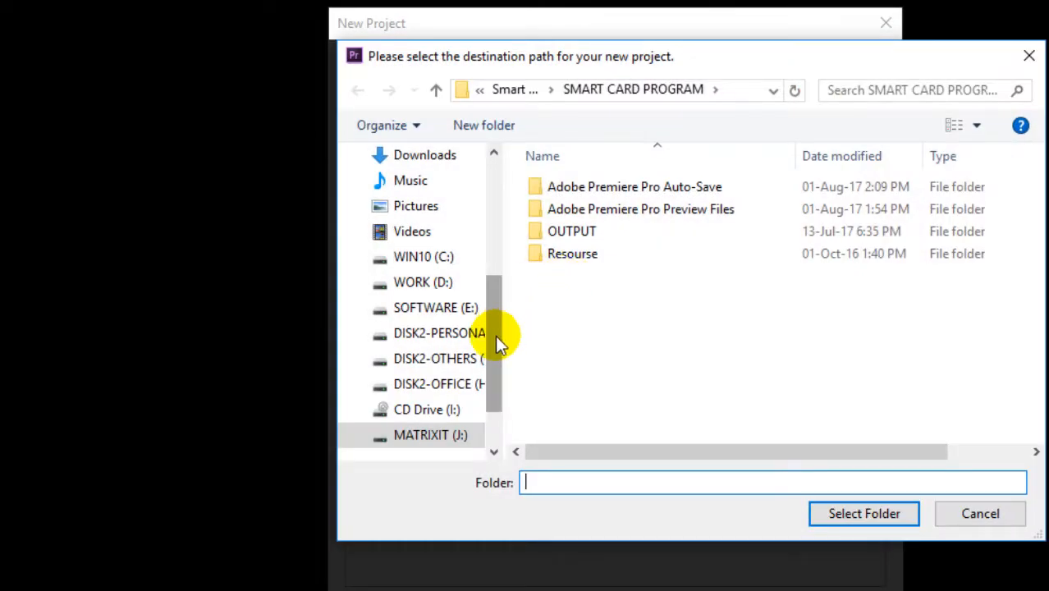
{"action": "left_click_drag", "start_coordinate": [499, 339], "coordinate": [501, 235]}
{"action": "left_click", "coordinate": [436, 327]}
{"action": "double_click", "coordinate": [850, 254]}
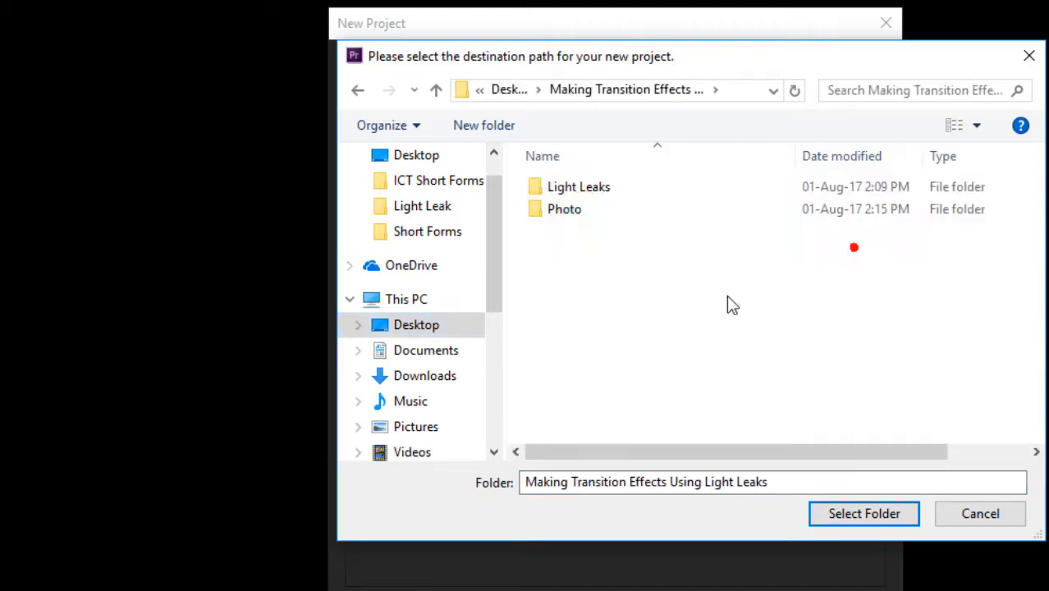
{"action": "left_click", "coordinate": [886, 509]}
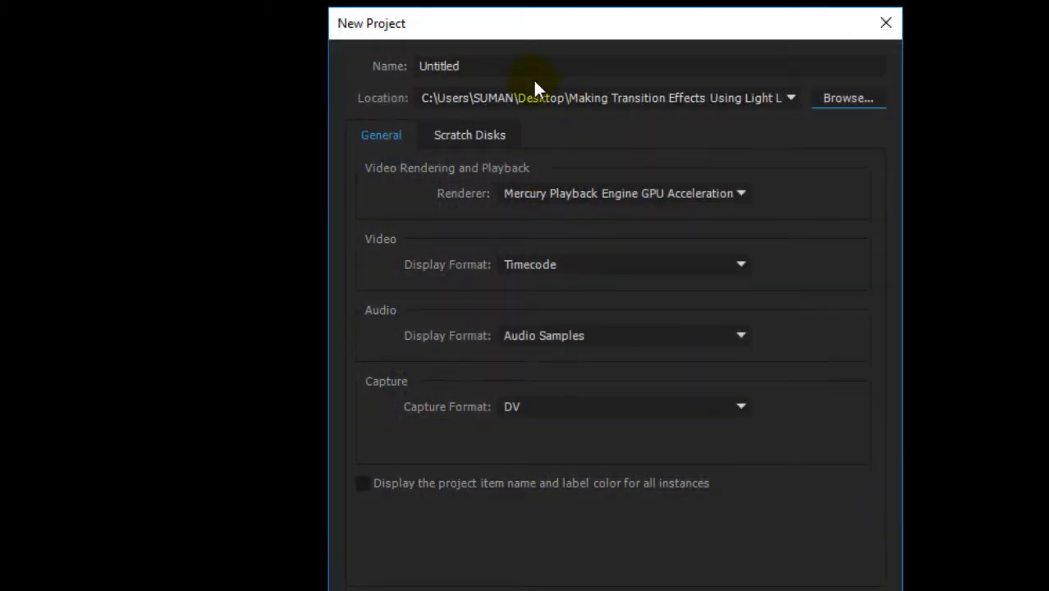
Step: Name the project "Making Transition Effects Using Light Leaks" and create it
{"action": "left_click", "coordinate": [494, 68]}
{"action": "type", "text": "Makin"}
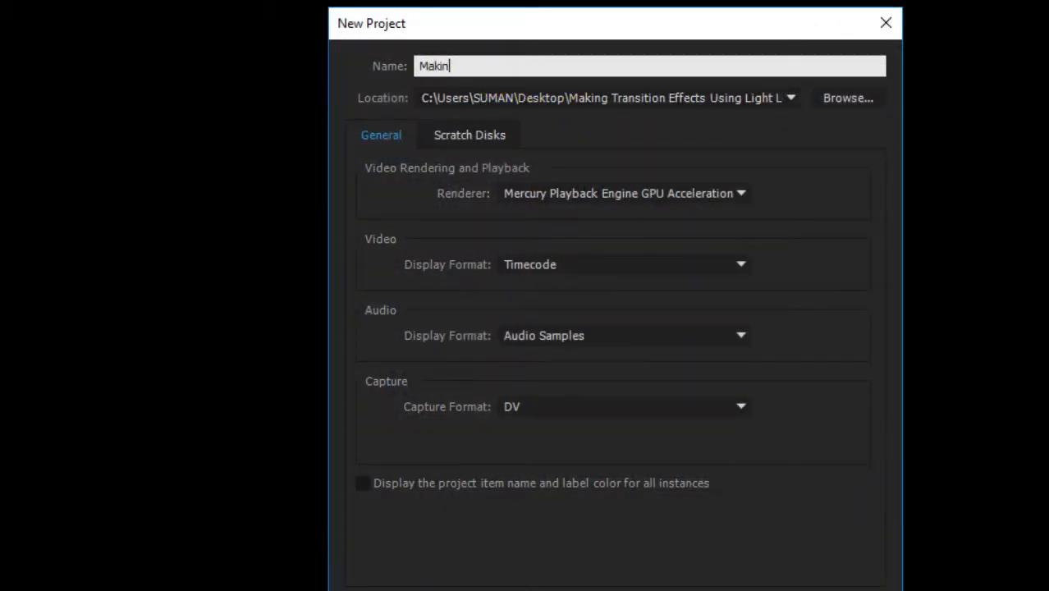
{"action": "type", "text": "g T"}
{"action": "type", "text": "ransition Effects Using Light Leaks"}
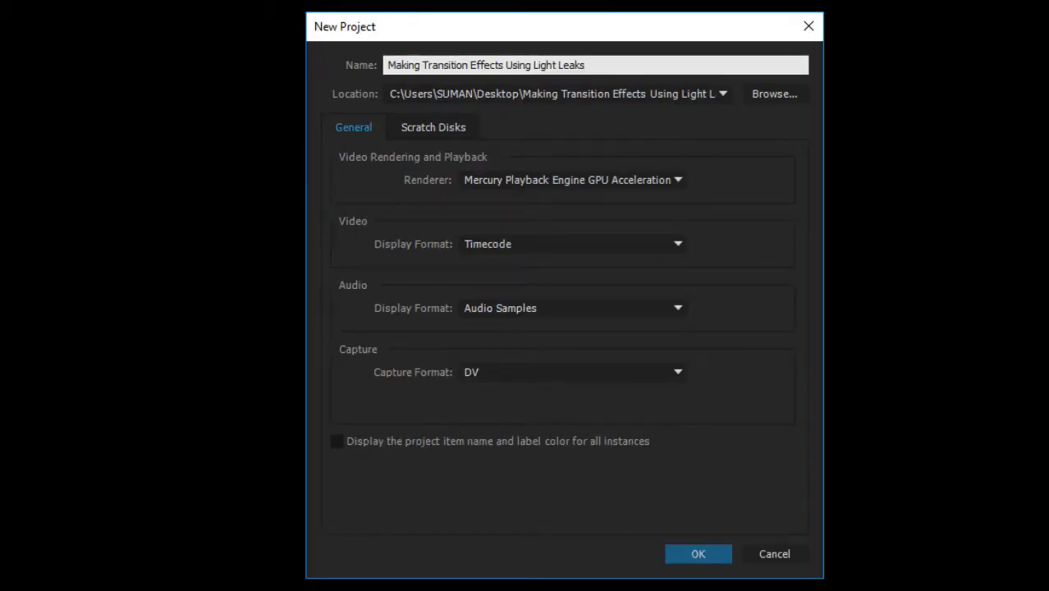
{"action": "left_click", "coordinate": [697, 554]}
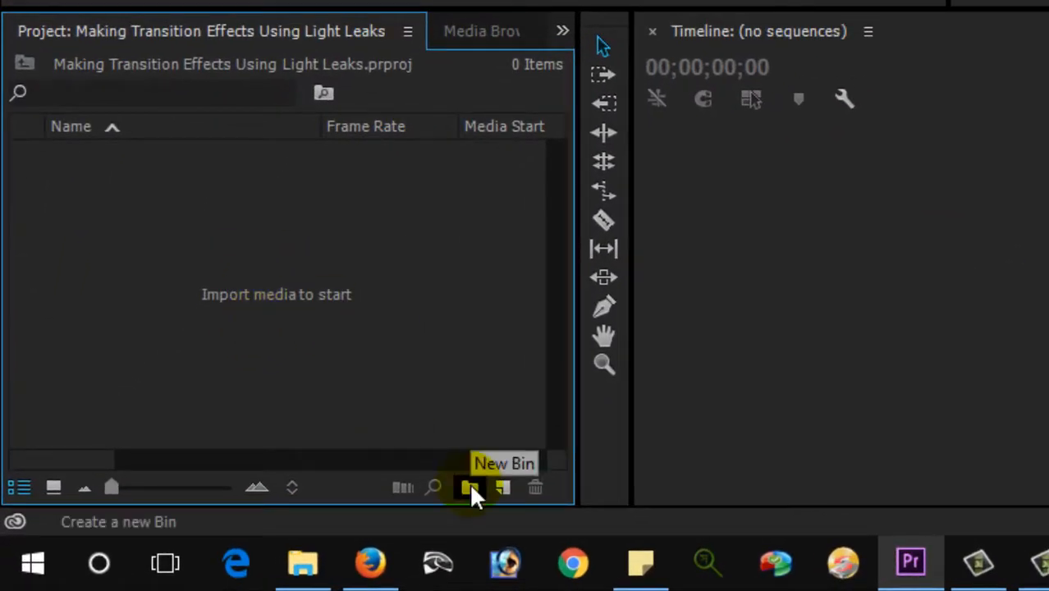
Step: Create two bins in the project named Photo and Light Leaks
{"action": "left_click", "coordinate": [471, 484]}
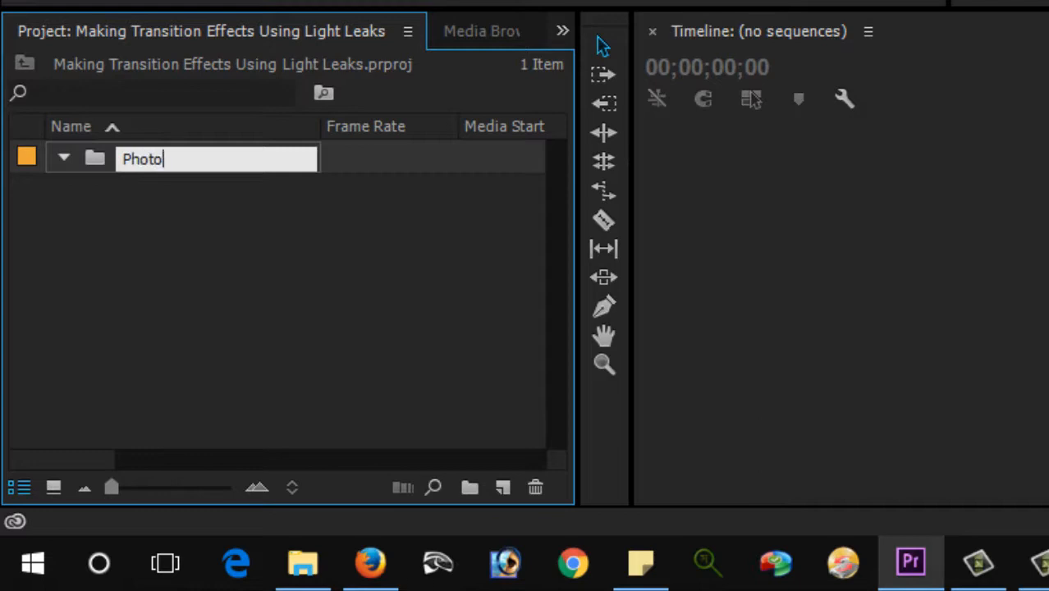
{"action": "left_click", "coordinate": [387, 322]}
{"action": "left_click", "coordinate": [469, 489]}
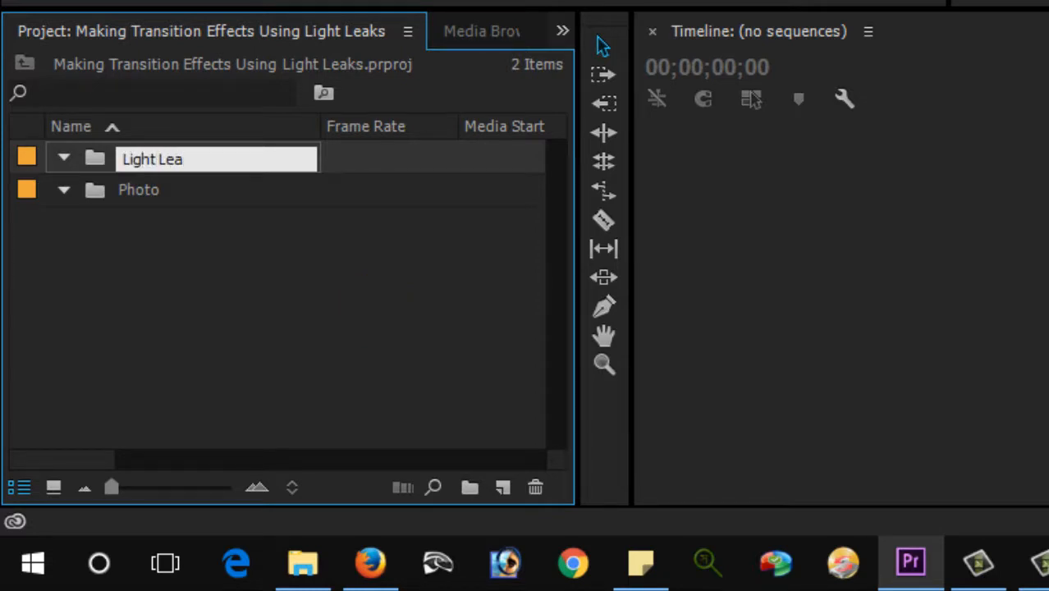
{"action": "key", "text": "Tab"}
{"action": "left_click", "coordinate": [393, 253]}
Step: Import all six video clips from the desktop project folder's Light Leaks subfolder into the Light Leaks bin
{"action": "right_click", "coordinate": [153, 156]}
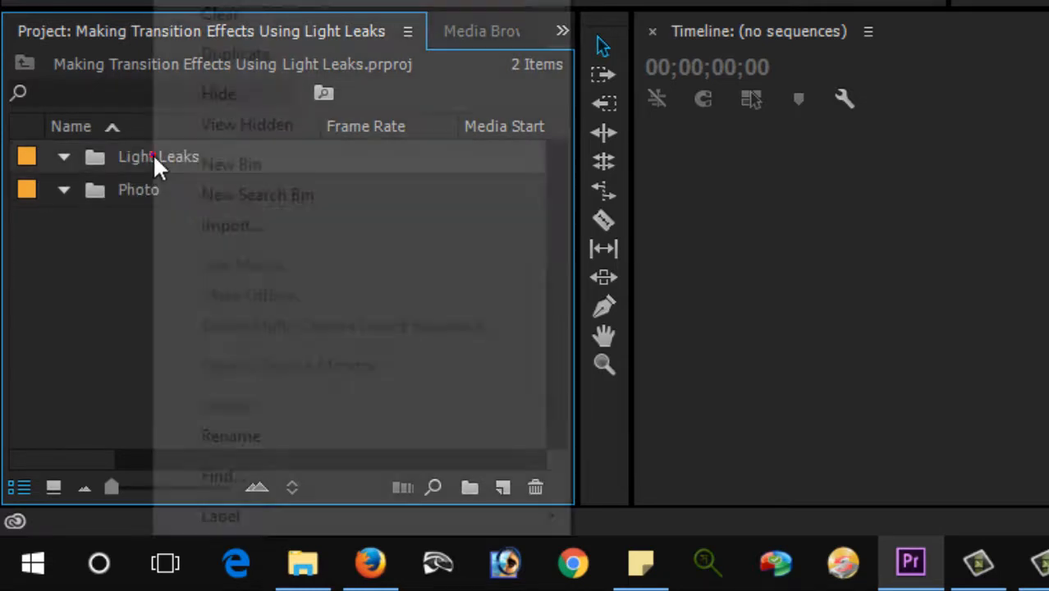
{"action": "left_click", "coordinate": [242, 226]}
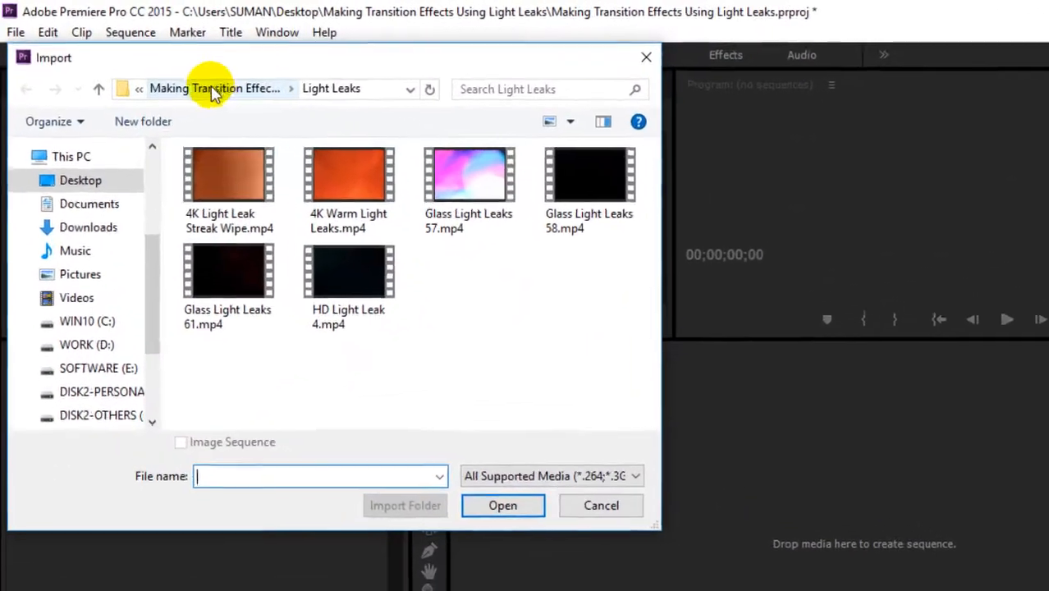
{"action": "left_click", "coordinate": [57, 151]}
{"action": "left_click", "coordinate": [391, 208]}
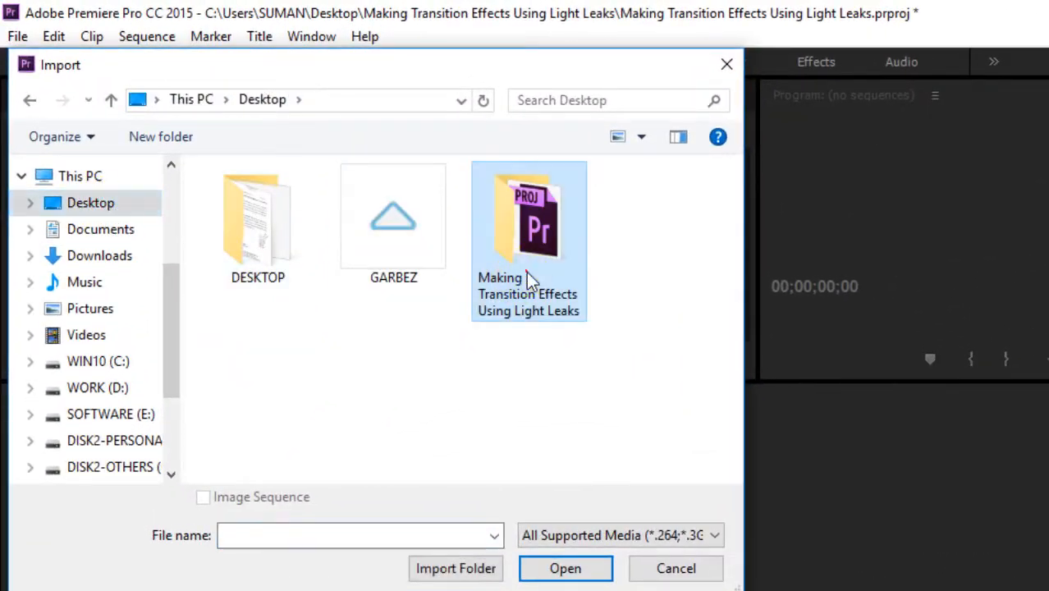
{"action": "double_click", "coordinate": [391, 207]}
{"action": "double_click", "coordinate": [259, 200]}
{"action": "left_click_drag", "start_coordinate": [715, 416], "coordinate": [205, 169]}
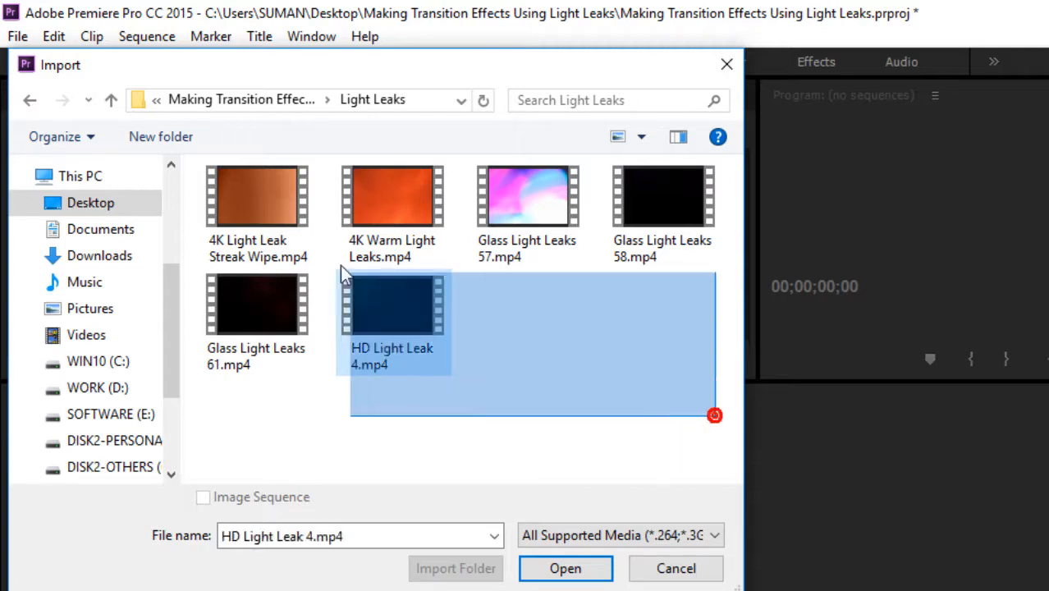
{"action": "left_click", "coordinate": [474, 493]}
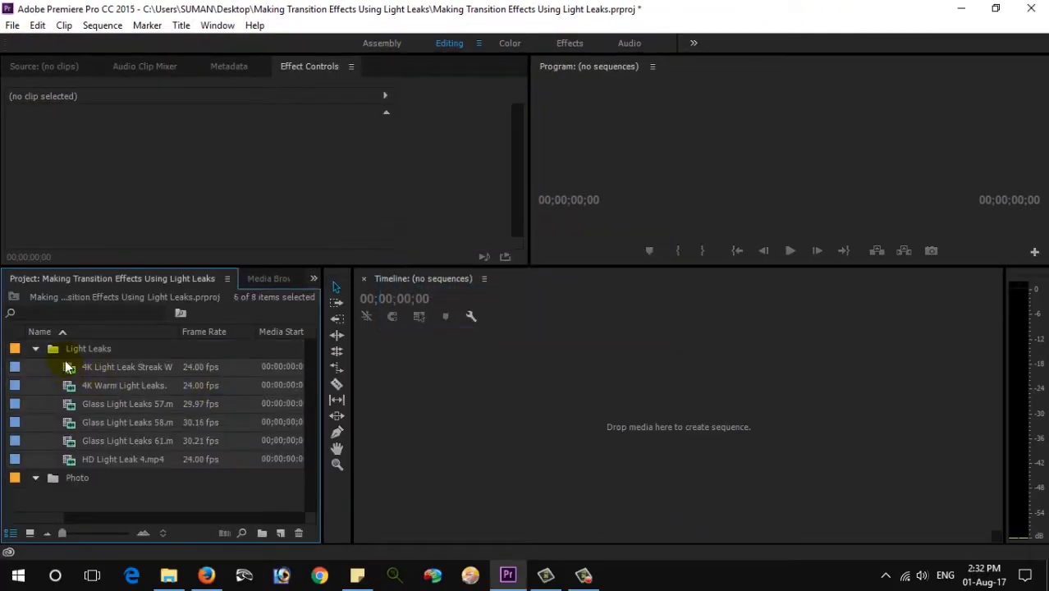
Step: Collapse both bins, import all images from the Photo folder into the Photo bin, and expand that bin
{"action": "left_click", "coordinate": [35, 349]}
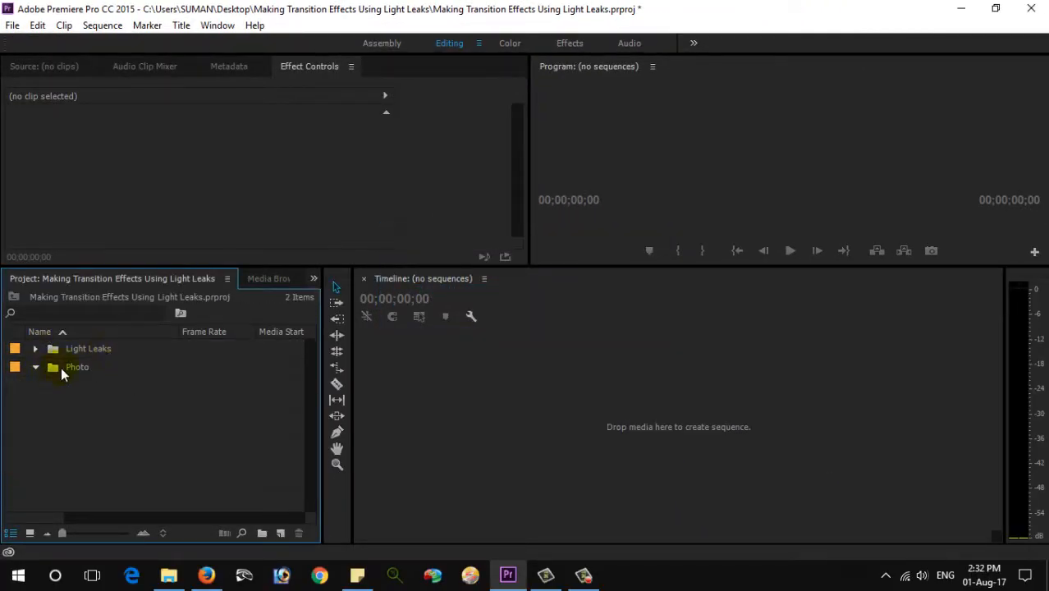
{"action": "left_click", "coordinate": [36, 367]}
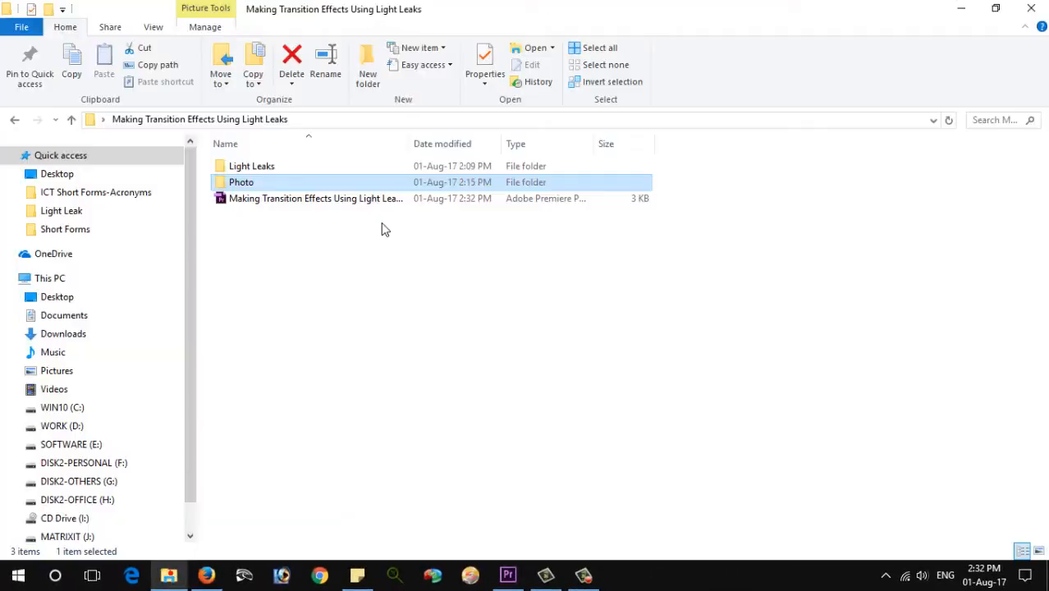
{"action": "double_click", "coordinate": [254, 182]}
{"action": "left_click_drag", "start_coordinate": [608, 328], "coordinate": [125, 371]}
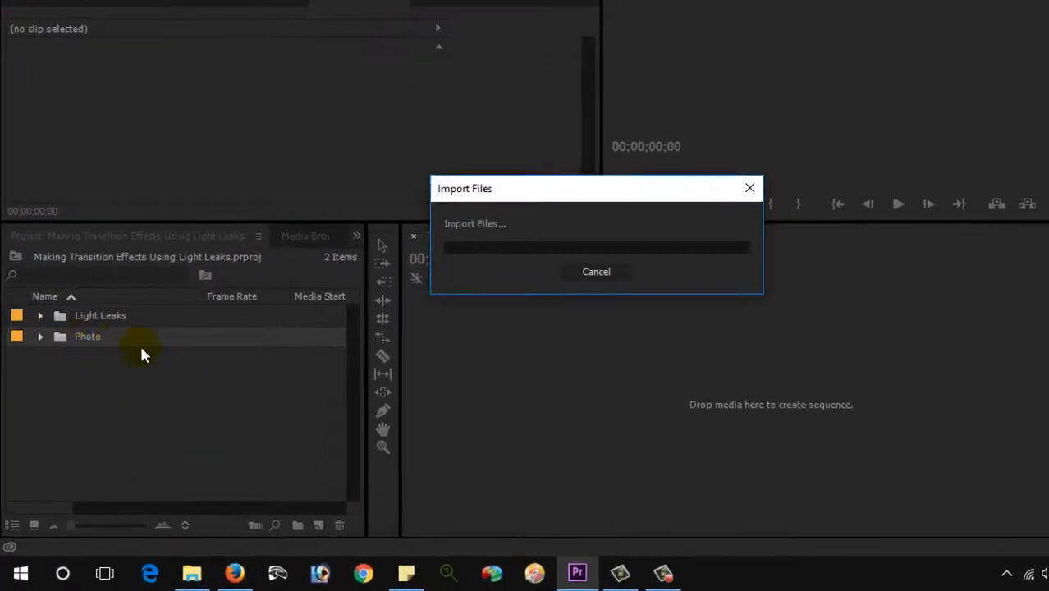
{"action": "left_click", "coordinate": [40, 337]}
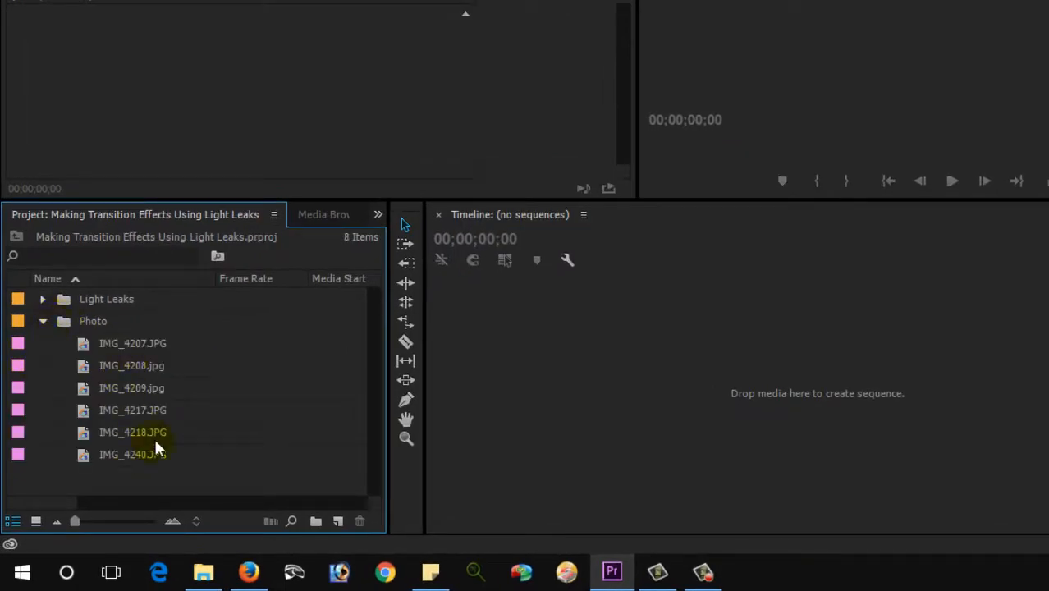
Step: Create a sequence from all six images in the Photo bin by placing them on the empty timeline
{"action": "left_click", "coordinate": [155, 450]}
{"action": "left_click", "coordinate": [136, 345], "text": "shift"}
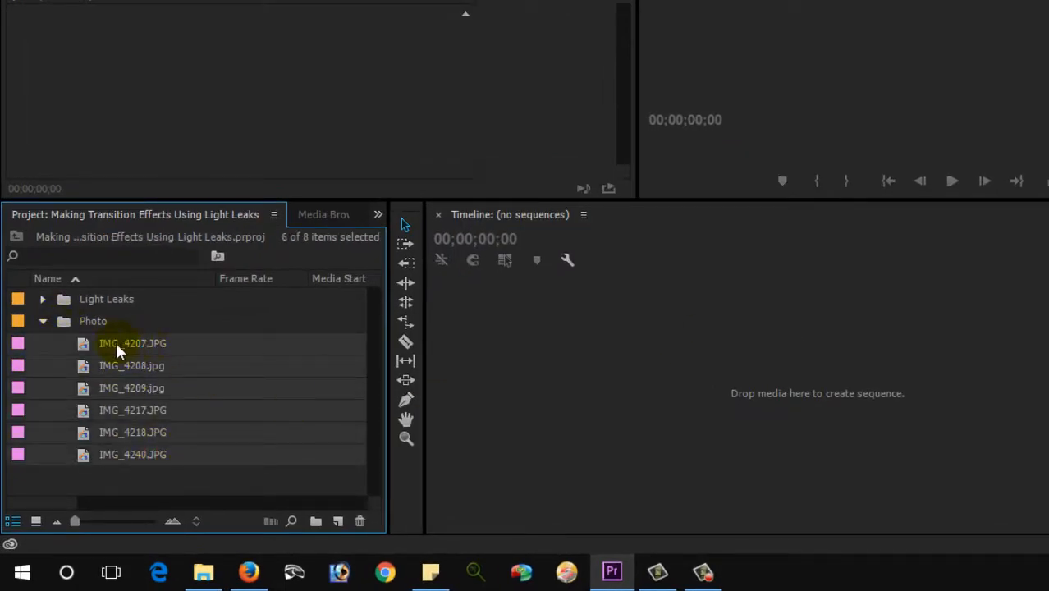
{"action": "left_click_drag", "start_coordinate": [561, 373], "coordinate": [515, 375]}
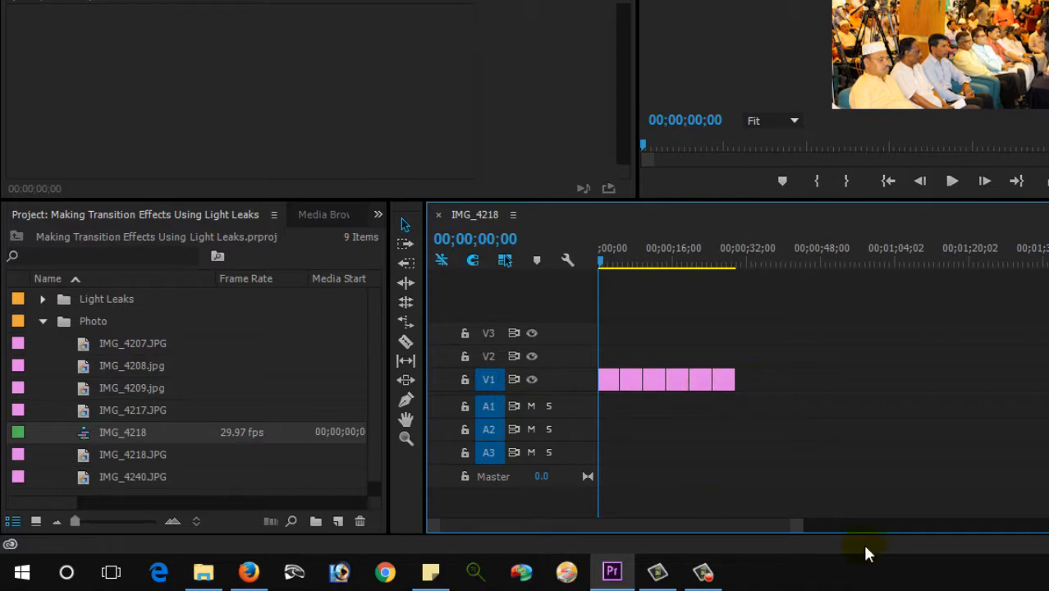
Step: Set the duration of all six photo clips on V1 to 00;00;06;00 with ripple editing that shifts trailing clips
{"action": "left_click_drag", "start_coordinate": [795, 532], "coordinate": [855, 539]}
{"action": "left_click", "coordinate": [624, 380]}
{"action": "left_click", "coordinate": [719, 378], "text": "shift"}
{"action": "left_click", "coordinate": [805, 376], "text": "shift"}
{"action": "left_click", "coordinate": [881, 377], "text": "shift"}
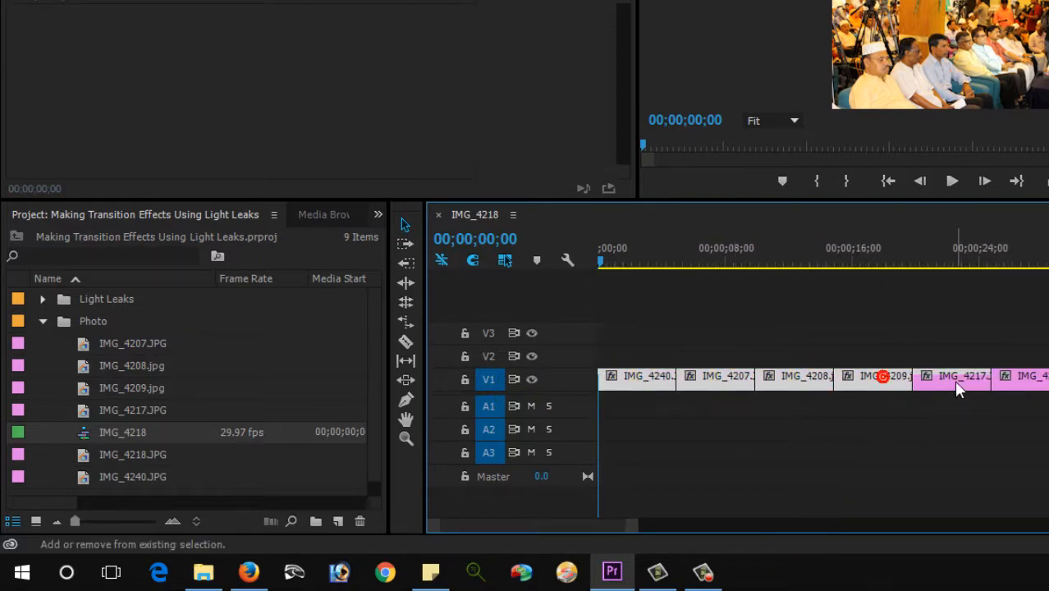
{"action": "left_click", "coordinate": [958, 380], "text": "shift"}
{"action": "left_click", "coordinate": [1040, 377], "text": "shift"}
{"action": "right_click", "coordinate": [733, 377]}
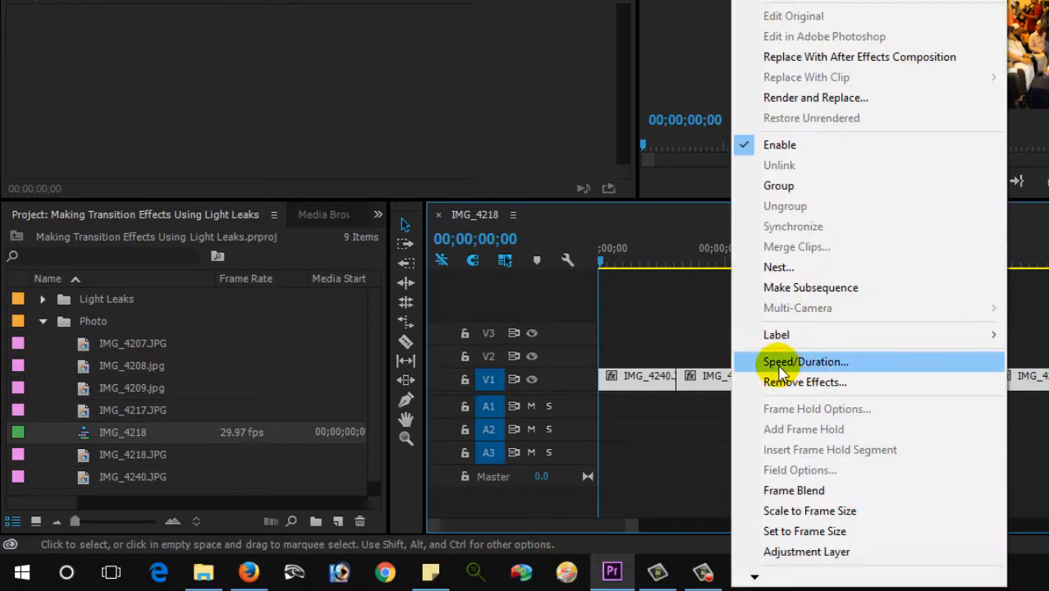
{"action": "left_click", "coordinate": [782, 367]}
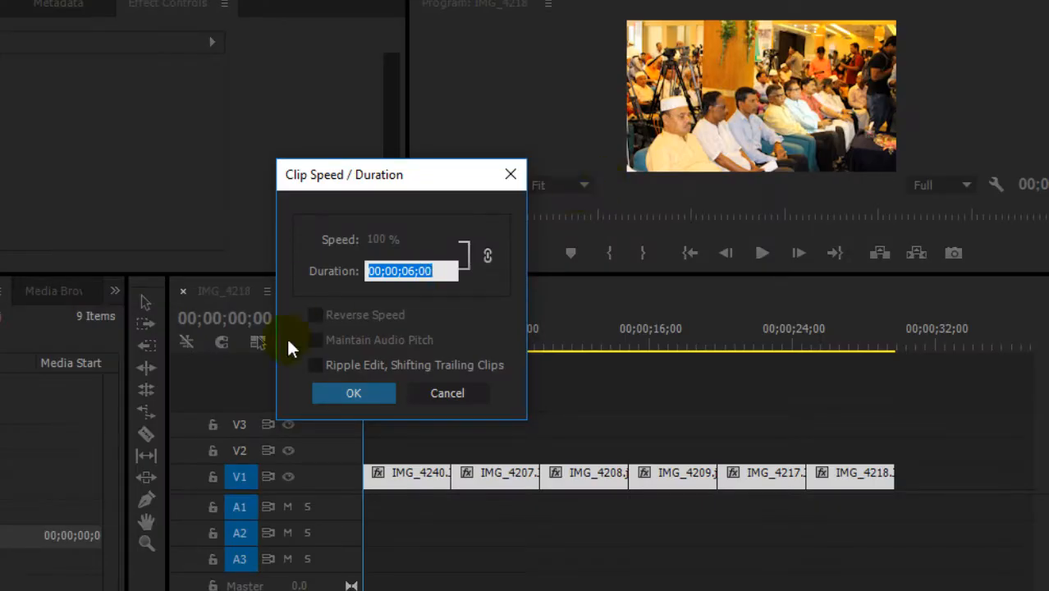
{"action": "left_click", "coordinate": [315, 365]}
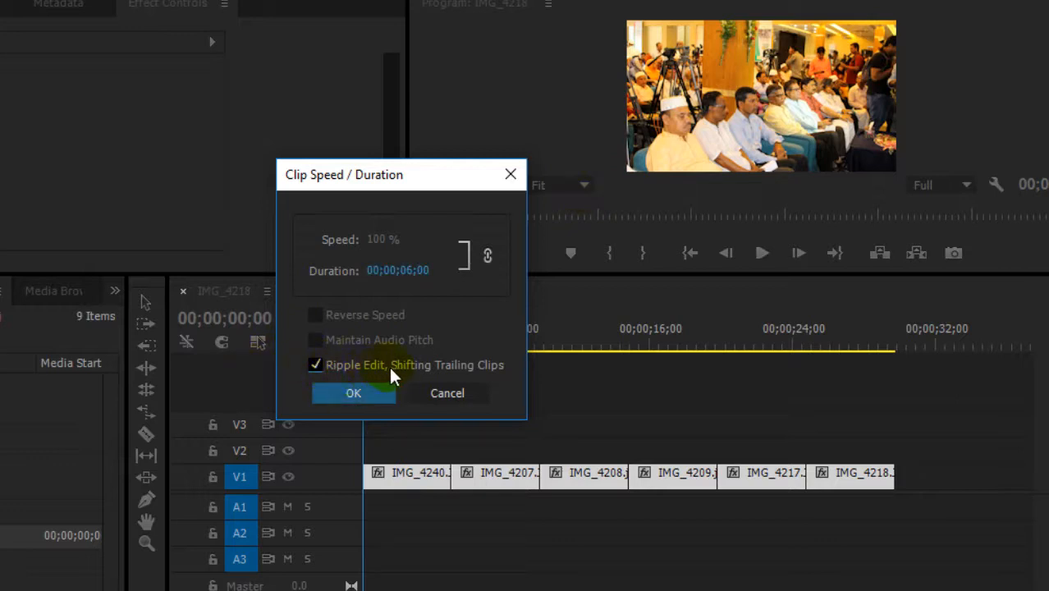
{"action": "left_click", "coordinate": [383, 393]}
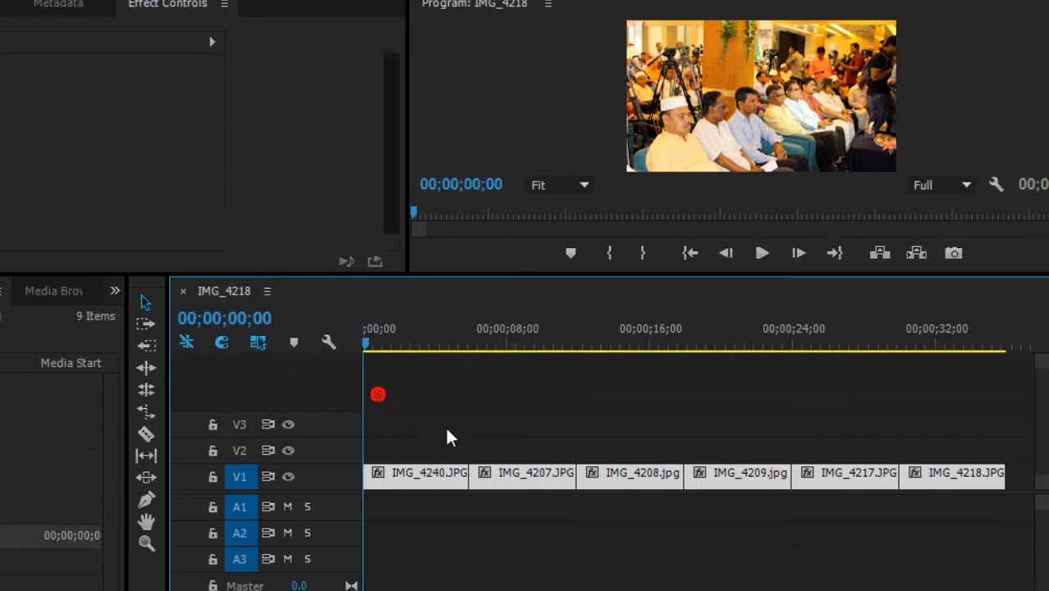
Step: Check the durations of the second and fourth photo clips without changing them, and clear the selection
{"action": "left_click", "coordinate": [447, 493]}
{"action": "left_click", "coordinate": [547, 475]}
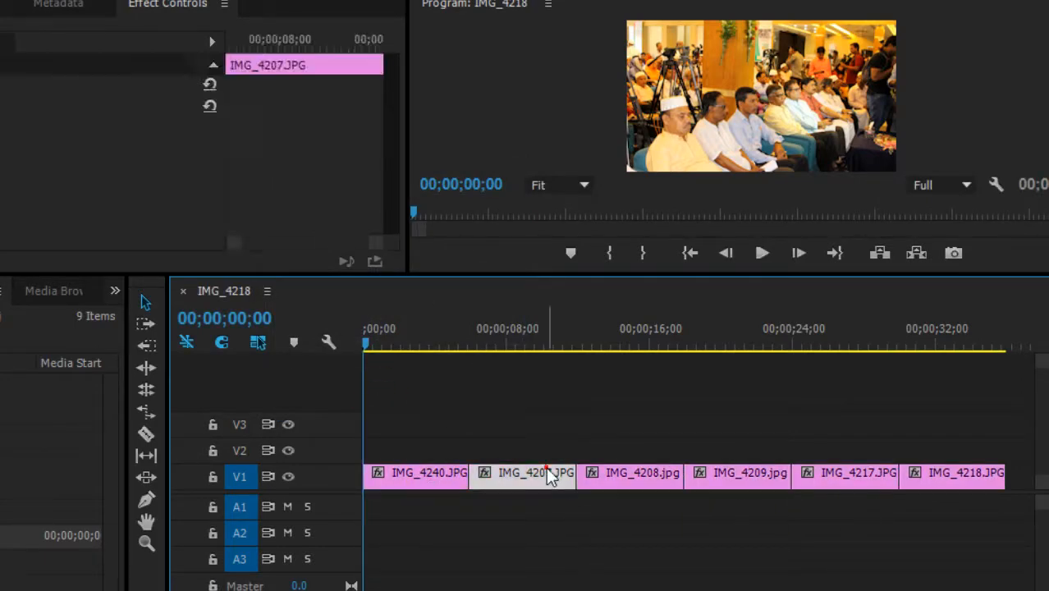
{"action": "right_click", "coordinate": [543, 474]}
{"action": "left_click", "coordinate": [642, 454]}
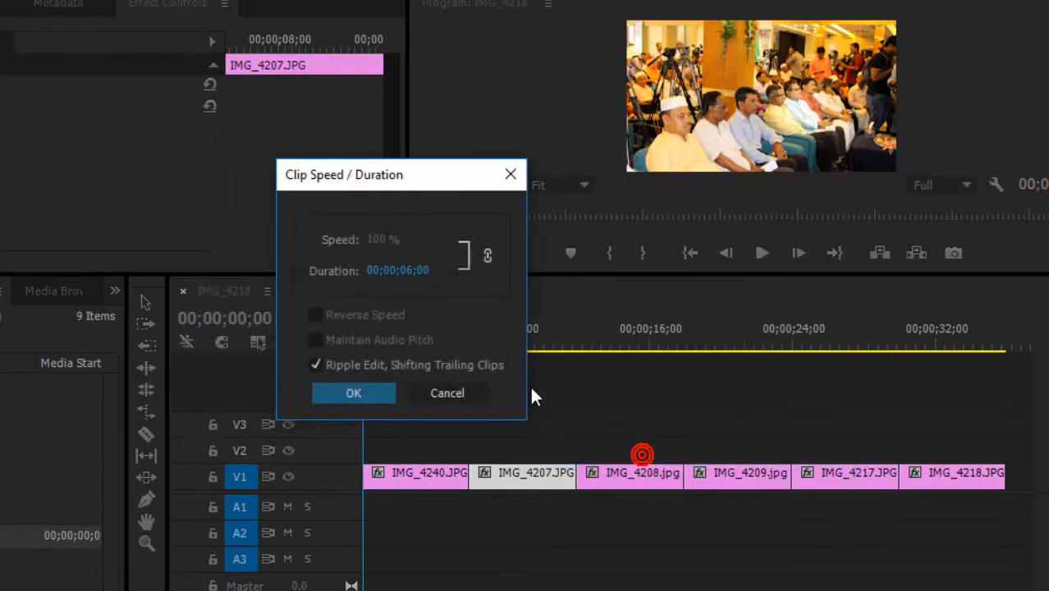
{"action": "left_click", "coordinate": [453, 394]}
{"action": "right_click", "coordinate": [757, 480]}
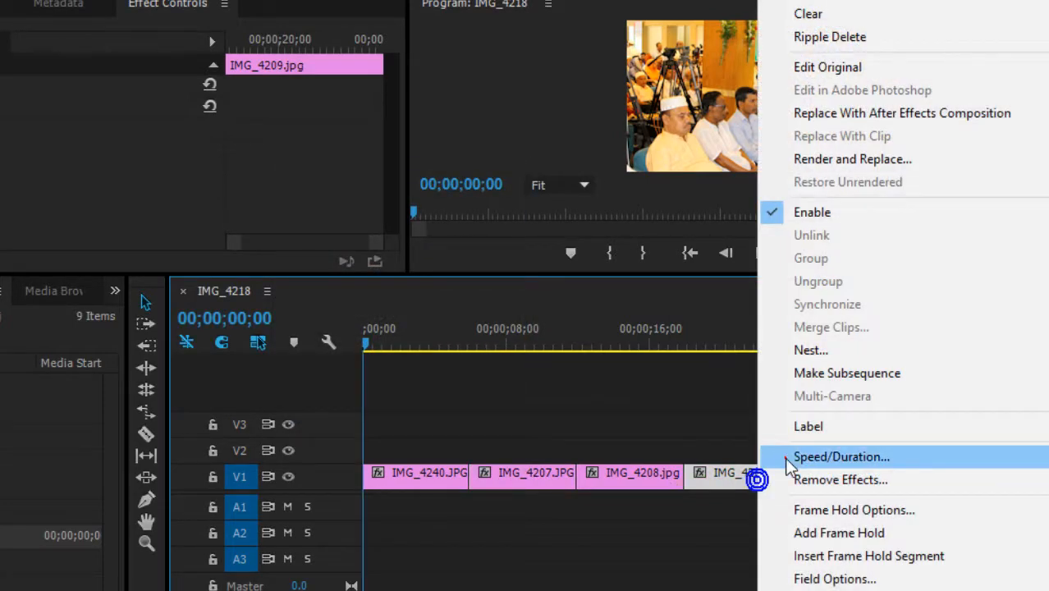
{"action": "left_click", "coordinate": [785, 458]}
{"action": "left_click", "coordinate": [464, 393]}
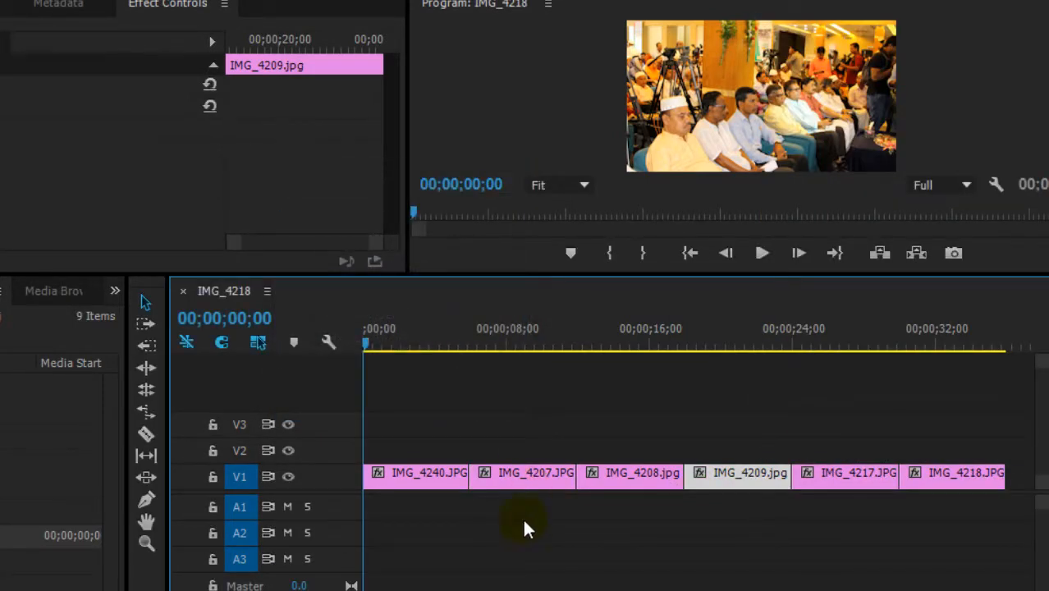
{"action": "left_click", "coordinate": [523, 524]}
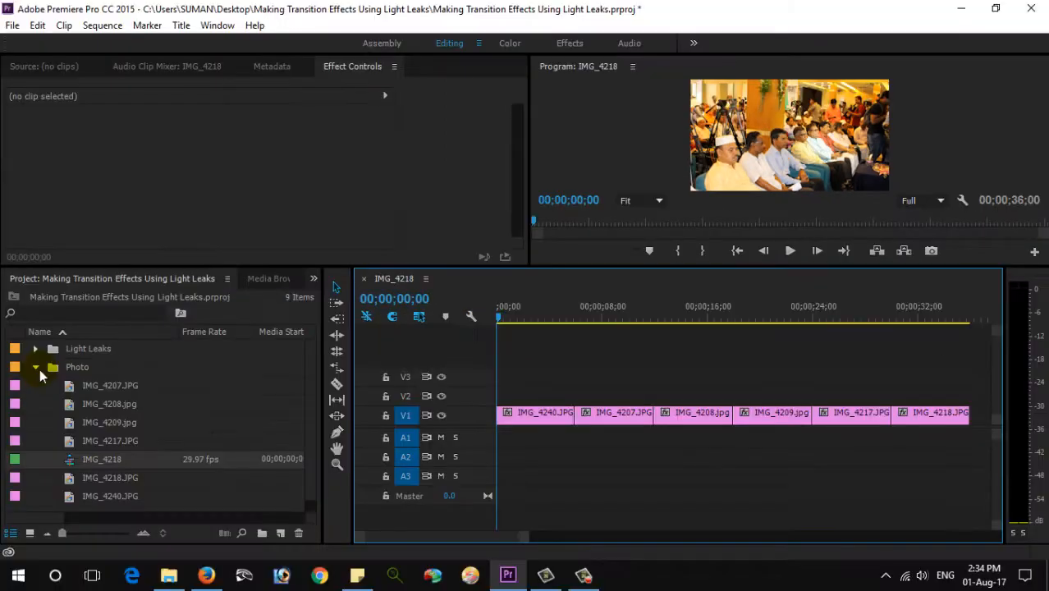
Step: Collapse the Photo bin and place 4K Light Leak Streak Wipe from the Light Leaks bin on V3 over the first photo cut
{"action": "left_click", "coordinate": [35, 367]}
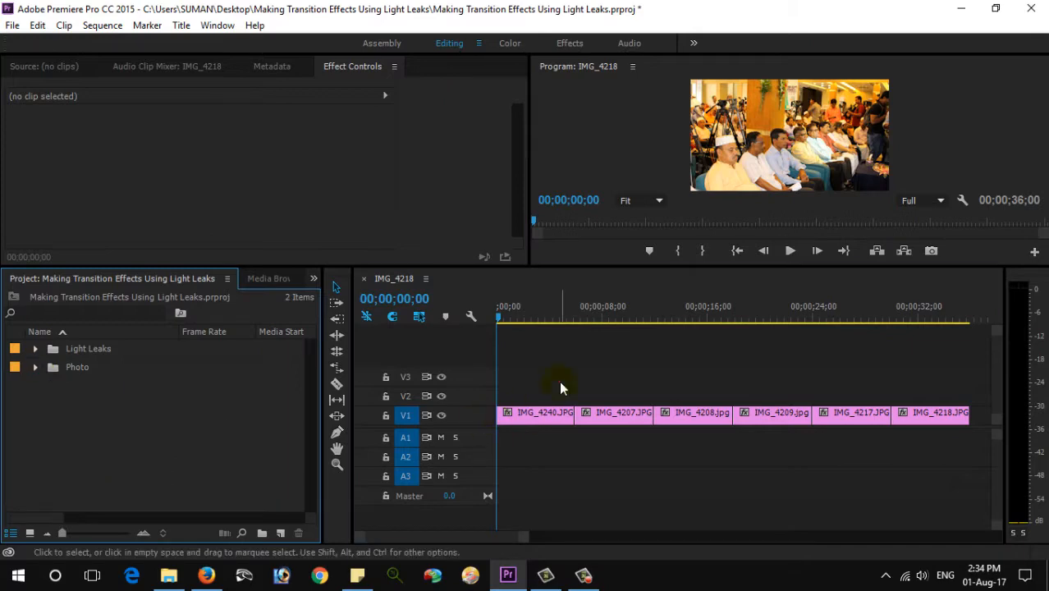
{"action": "left_click", "coordinate": [35, 349]}
{"action": "left_click_drag", "start_coordinate": [110, 366], "coordinate": [508, 431]}
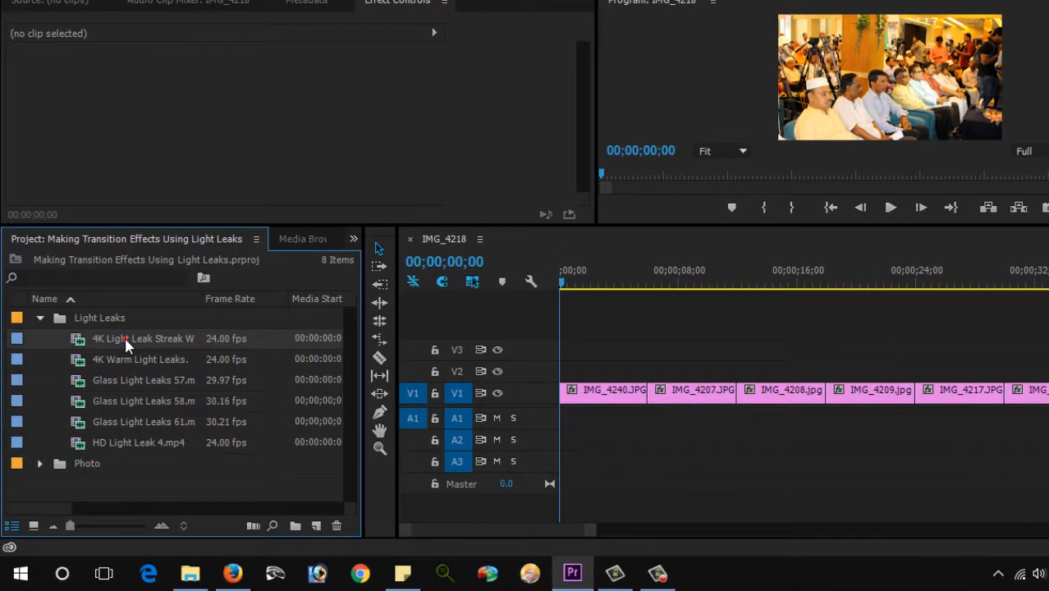
{"action": "left_click_drag", "start_coordinate": [572, 412], "coordinate": [677, 465]}
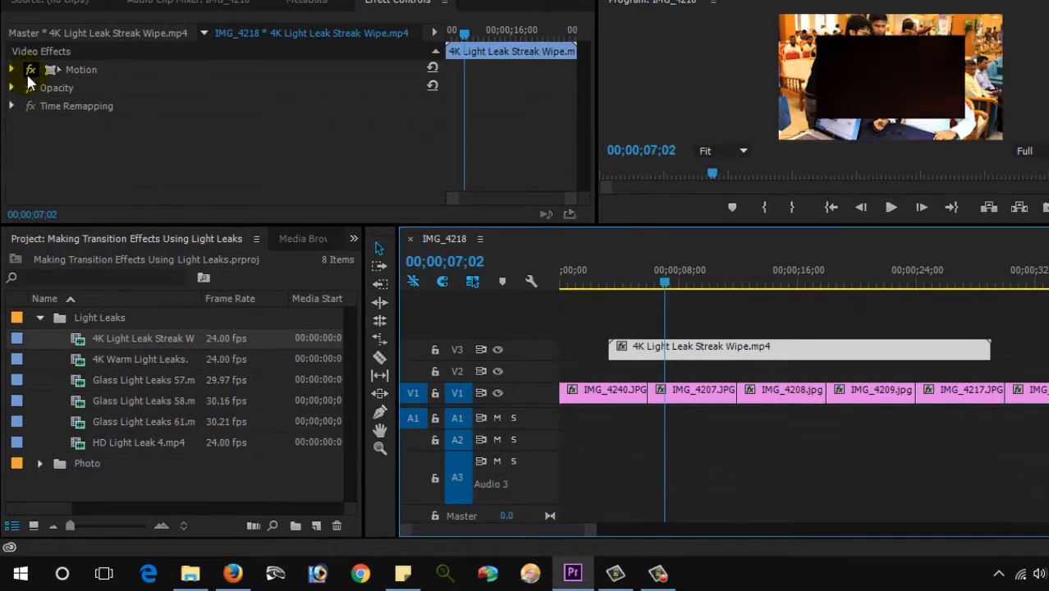
Step: Scale the 4K Light Leak Streak Wipe clip to 151 so it fills the frame
{"action": "left_click", "coordinate": [12, 70]}
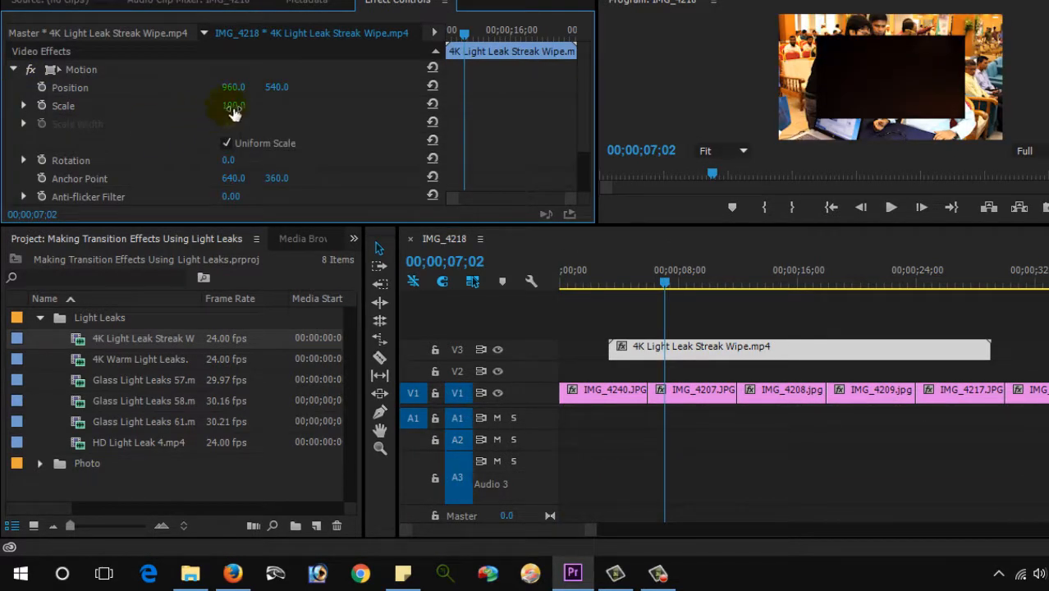
{"action": "left_click_drag", "start_coordinate": [233, 105], "coordinate": [273, 105]}
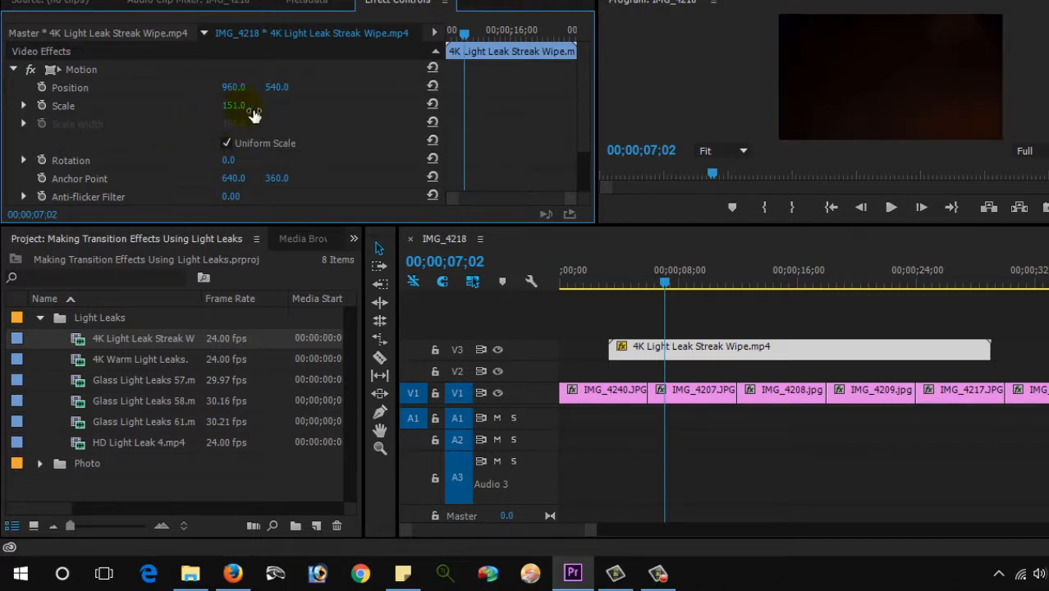
{"action": "left_click", "coordinate": [817, 393]}
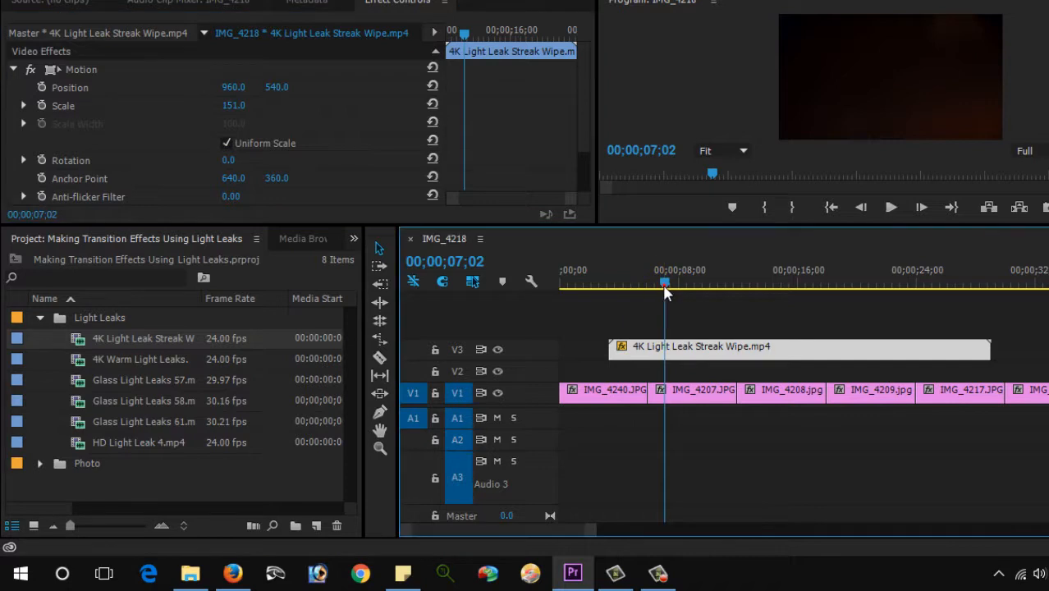
Step: Set the blend mode of the 4K Light Leak Streak Wipe clip to Screen
{"action": "mouse_move", "coordinate": [658, 297]}
{"action": "left_mouse_down"}
{"action": "mouse_move", "coordinate": [629, 296]}
{"action": "mouse_move", "coordinate": [719, 301]}
{"action": "left_mouse_up"}
{"action": "left_click", "coordinate": [681, 346]}
{"action": "scroll", "coordinate": [145, 156], "scroll_direction": "down", "scroll_amount": 2}
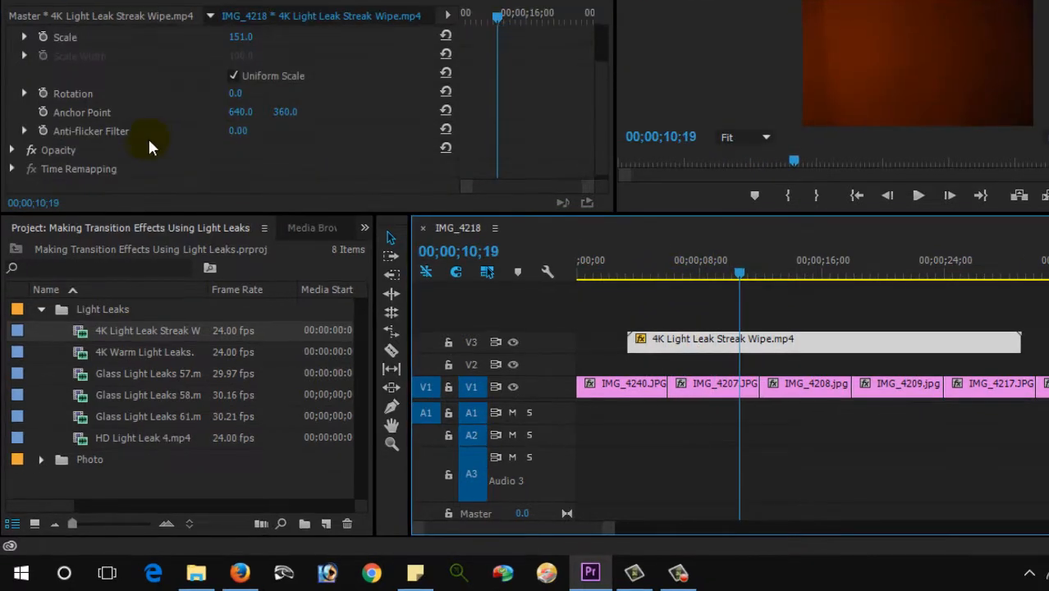
{"action": "left_click", "coordinate": [13, 151]}
{"action": "scroll", "coordinate": [366, 123], "scroll_direction": "down", "scroll_amount": 2}
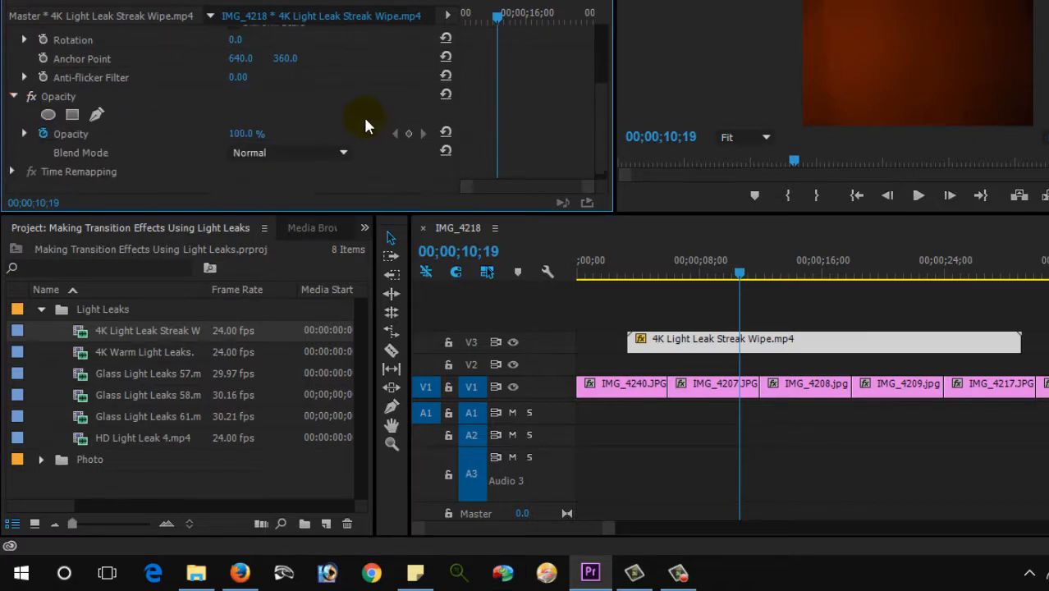
{"action": "left_click", "coordinate": [284, 149]}
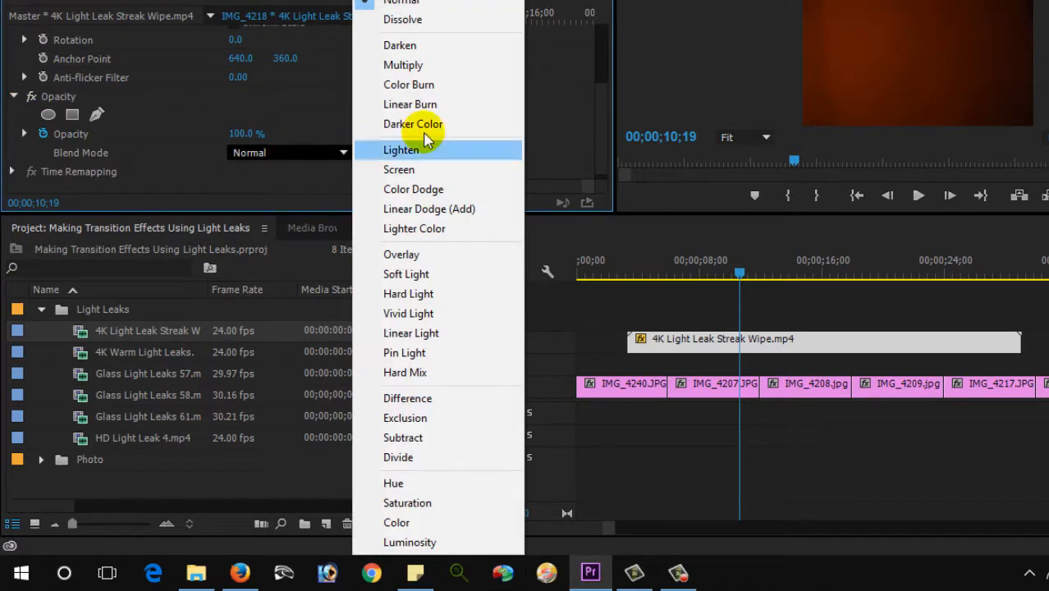
{"action": "left_click", "coordinate": [404, 172]}
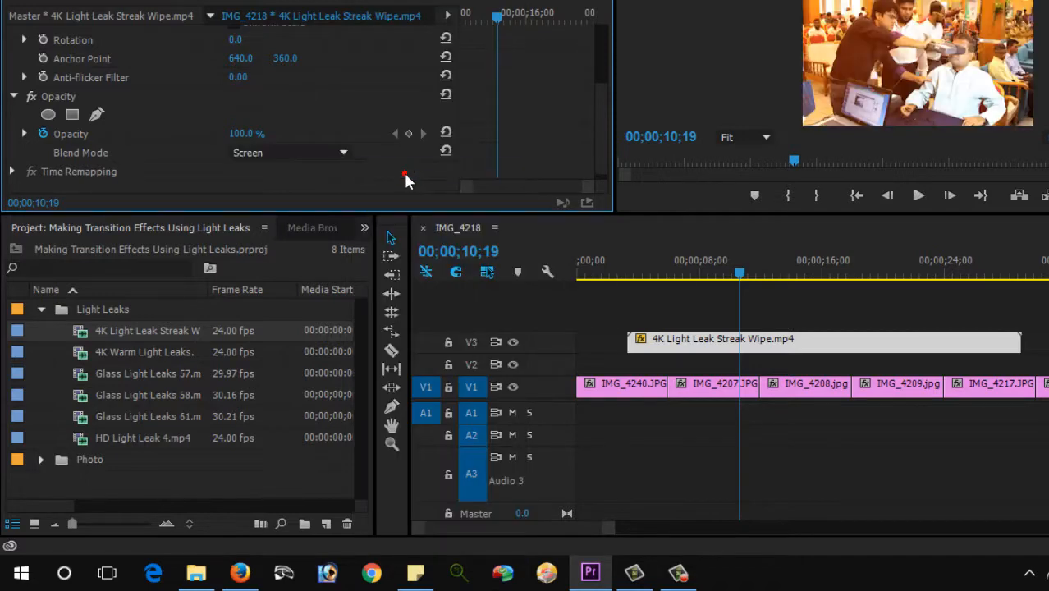
Step: Split the 4K Light Leak Streak Wipe clip on V3 at 00;00;06;16 and at 00;00;05;05
{"action": "left_click_drag", "start_coordinate": [743, 282], "coordinate": [643, 344]}
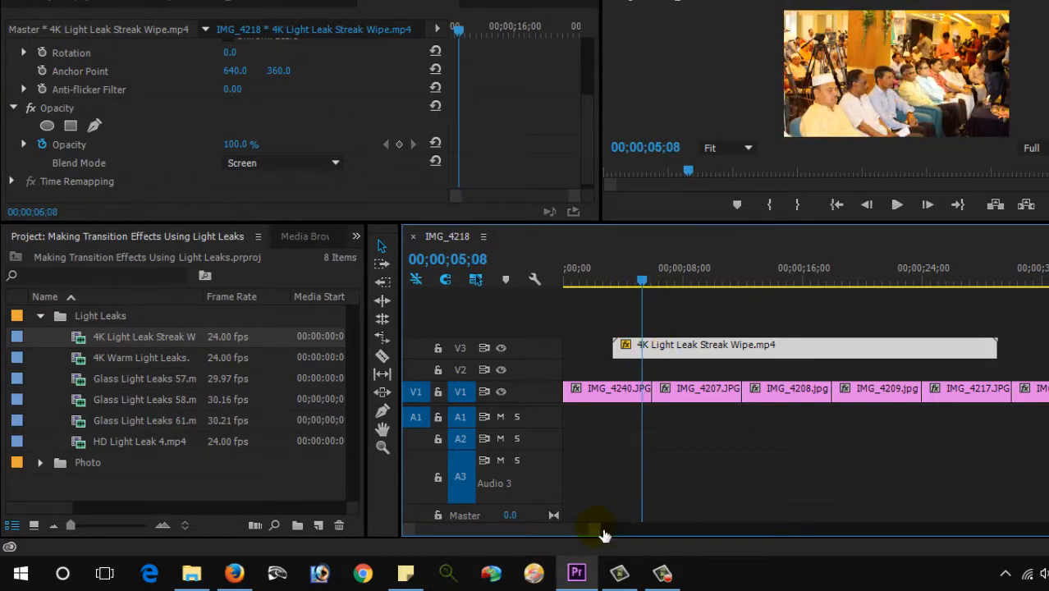
{"action": "left_click_drag", "start_coordinate": [605, 533], "coordinate": [549, 535]}
{"action": "left_click", "coordinate": [672, 284]}
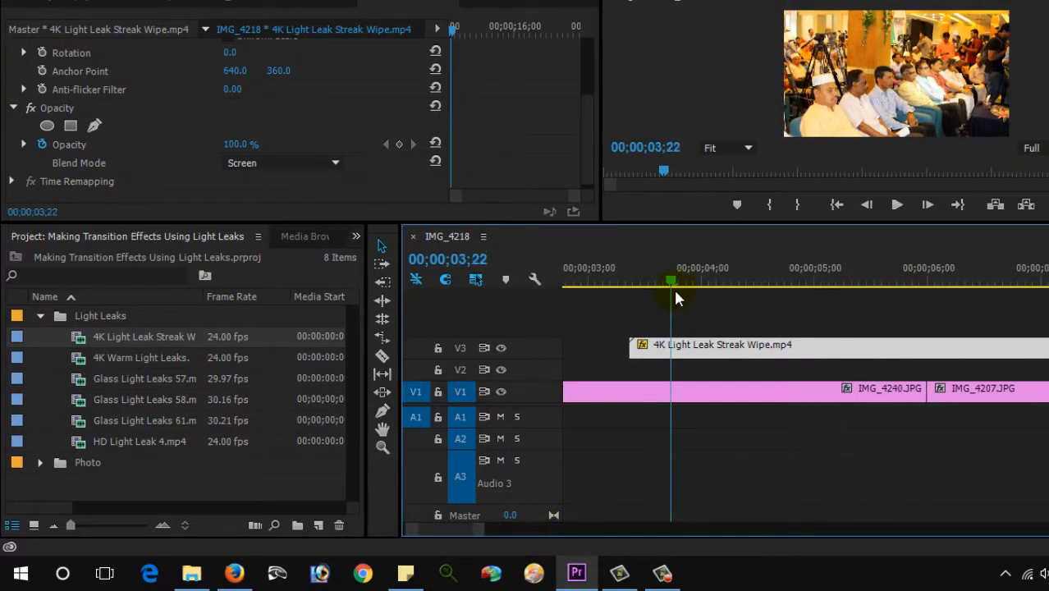
{"action": "left_click_drag", "start_coordinate": [744, 302], "coordinate": [992, 291]}
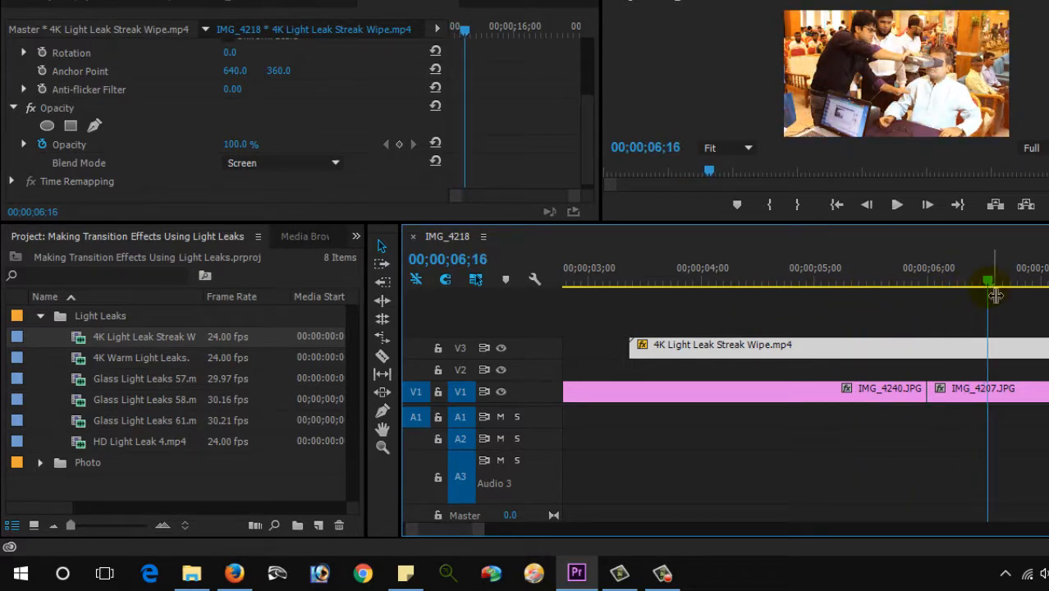
{"action": "key", "text": "c"}
{"action": "left_click", "coordinate": [993, 353]}
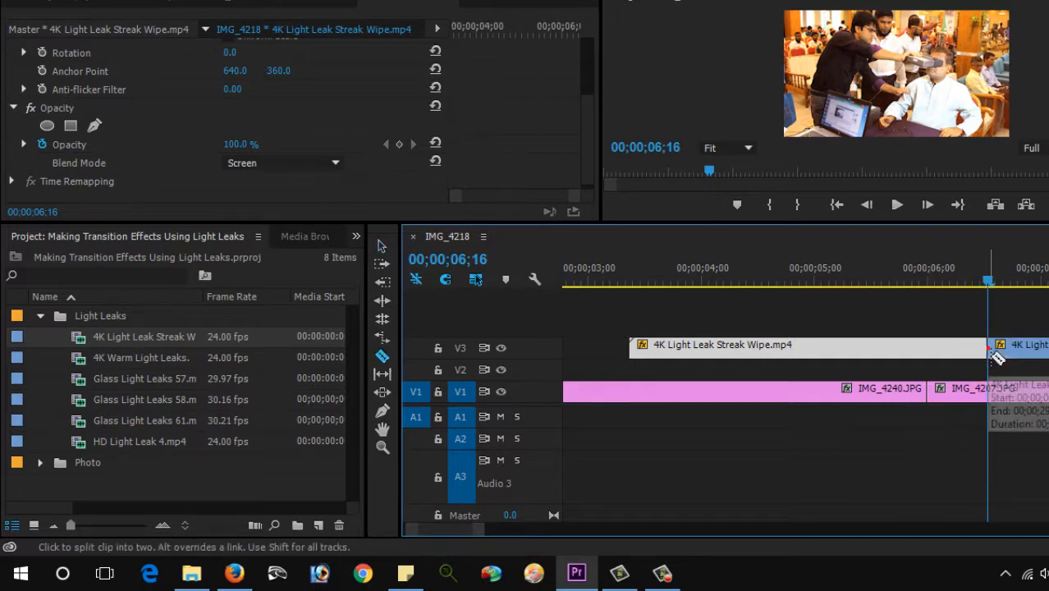
{"action": "left_click_drag", "start_coordinate": [988, 282], "coordinate": [833, 290]}
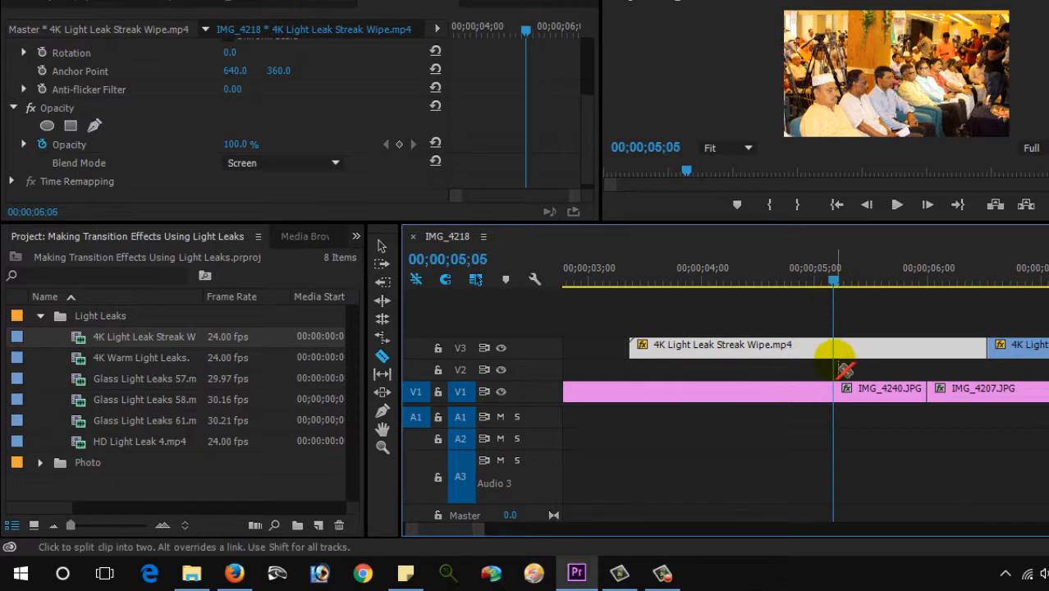
{"action": "left_click", "coordinate": [835, 351]}
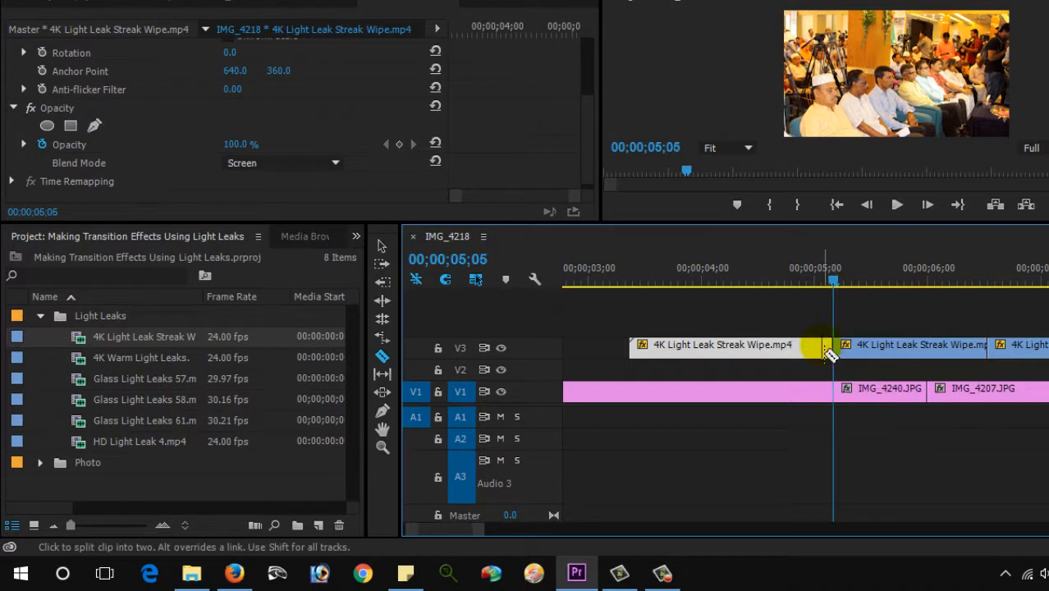
Step: Delete the first and last pieces of the split light leak clip, keeping only the part over the photo cut
{"action": "key", "text": "v"}
{"action": "left_click", "coordinate": [789, 348]}
{"action": "key", "text": "Delete"}
{"action": "left_click", "coordinate": [1005, 359]}
{"action": "key", "text": "Delete"}
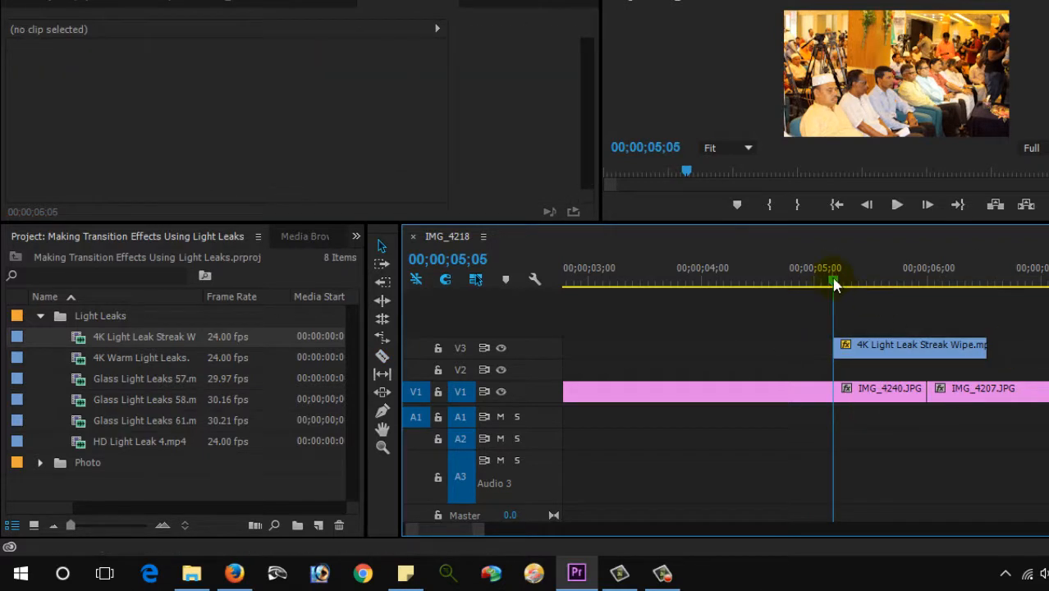
Step: Move the playhead to 00;00;04;25 and select the trimmed light leak clip on V3
{"action": "left_click_drag", "start_coordinate": [834, 279], "coordinate": [799, 300]}
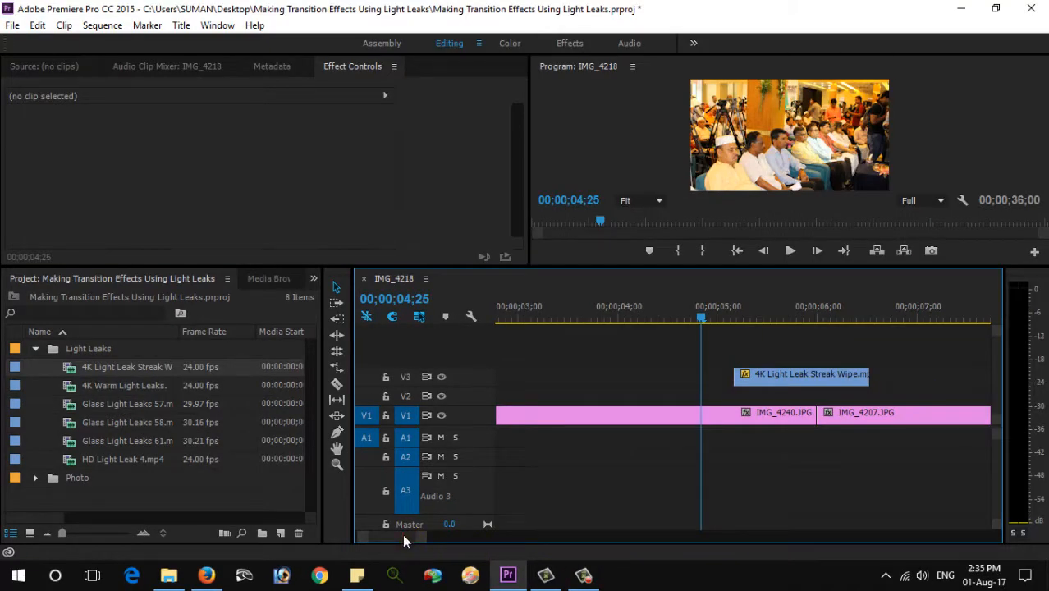
{"action": "left_click_drag", "start_coordinate": [404, 536], "coordinate": [503, 542]}
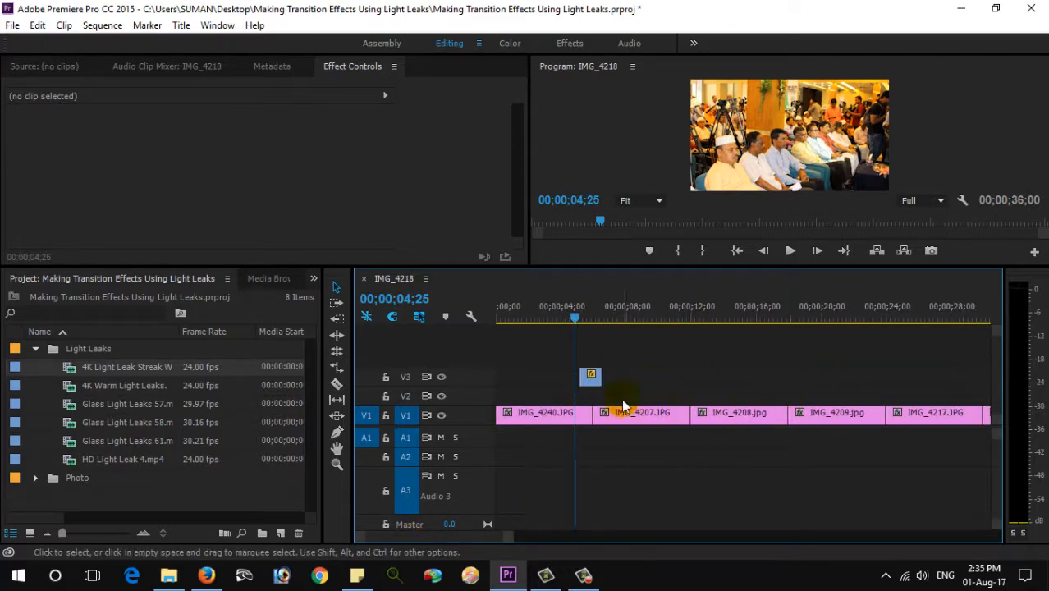
{"action": "left_click", "coordinate": [591, 378]}
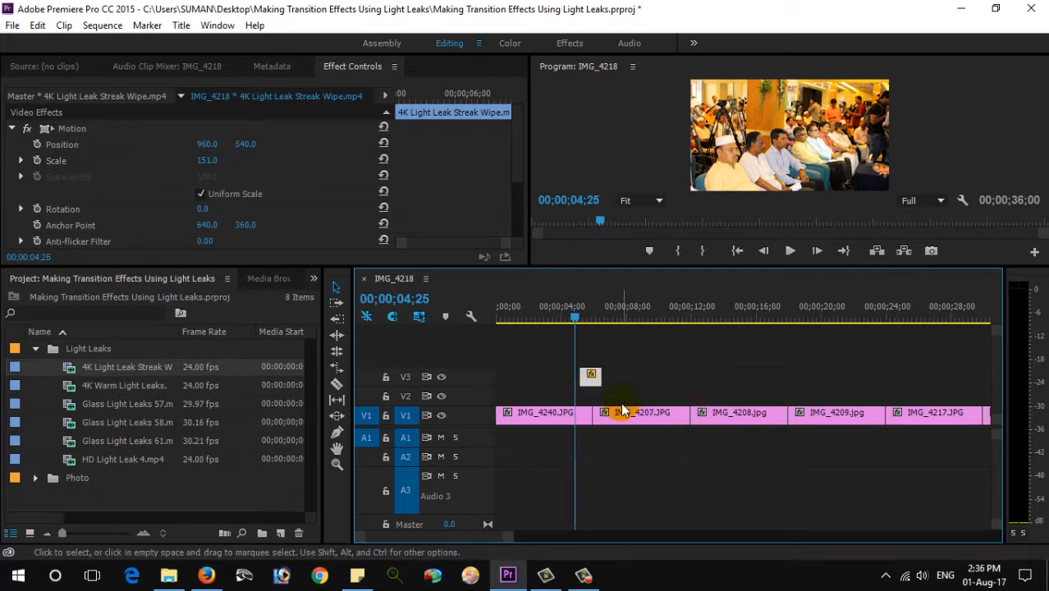
Step: Review the light leak transitions along the timeline and unlock track V1
{"action": "left_click", "coordinate": [675, 319]}
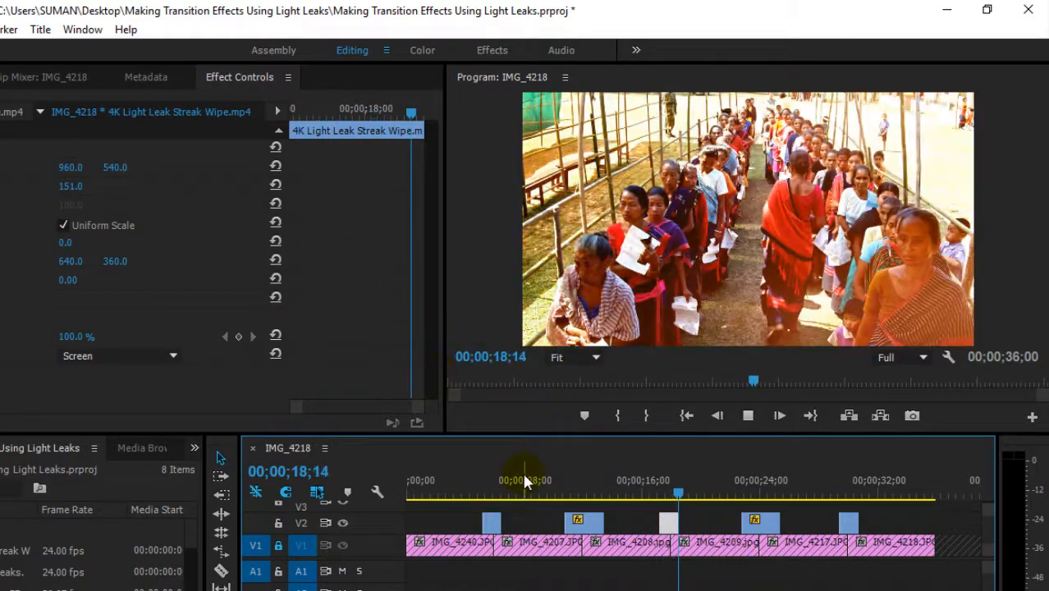
{"action": "left_click", "coordinate": [514, 490]}
{"action": "left_click", "coordinate": [280, 546]}
Step: Open the media export settings for the sequence and choose the Desktop folder Making Transition Effects Using Light Leaks as the output location
{"action": "left_click", "coordinate": [13, 25]}
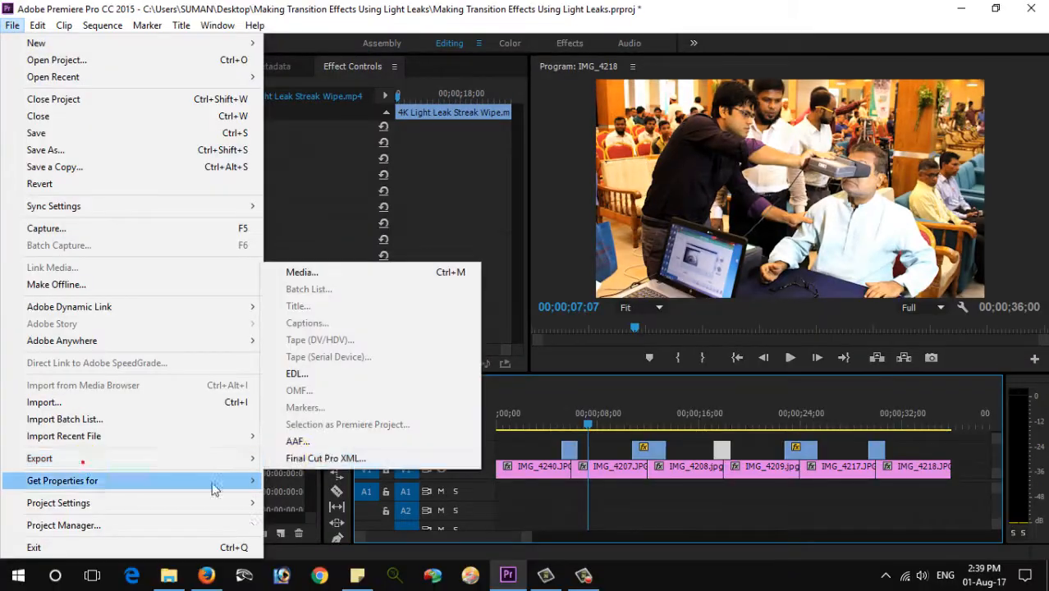
{"action": "mouse_move", "coordinate": [178, 460]}
{"action": "left_click", "coordinate": [344, 274]}
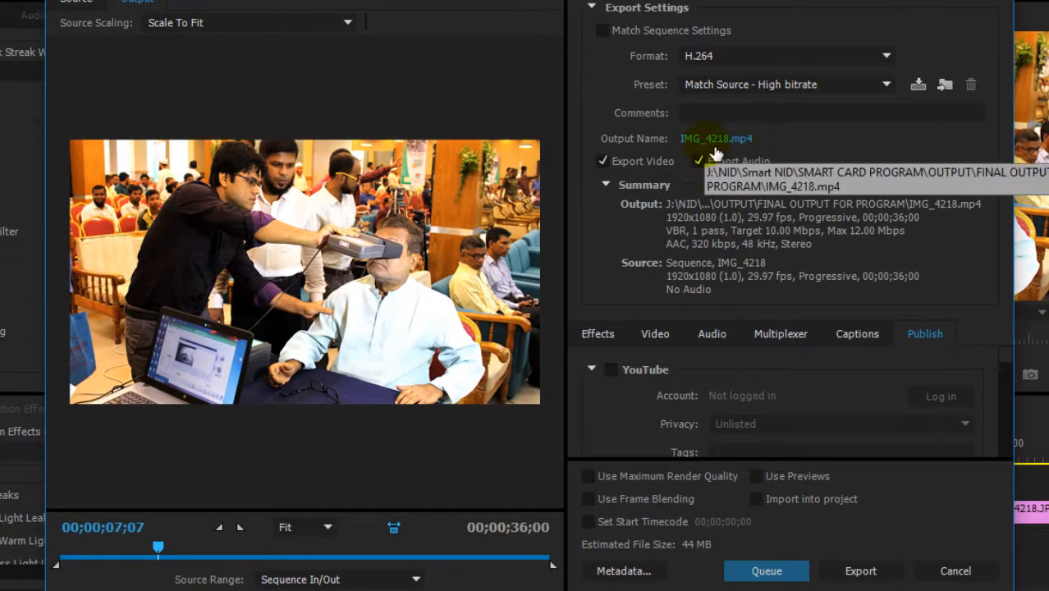
{"action": "left_click", "coordinate": [715, 146]}
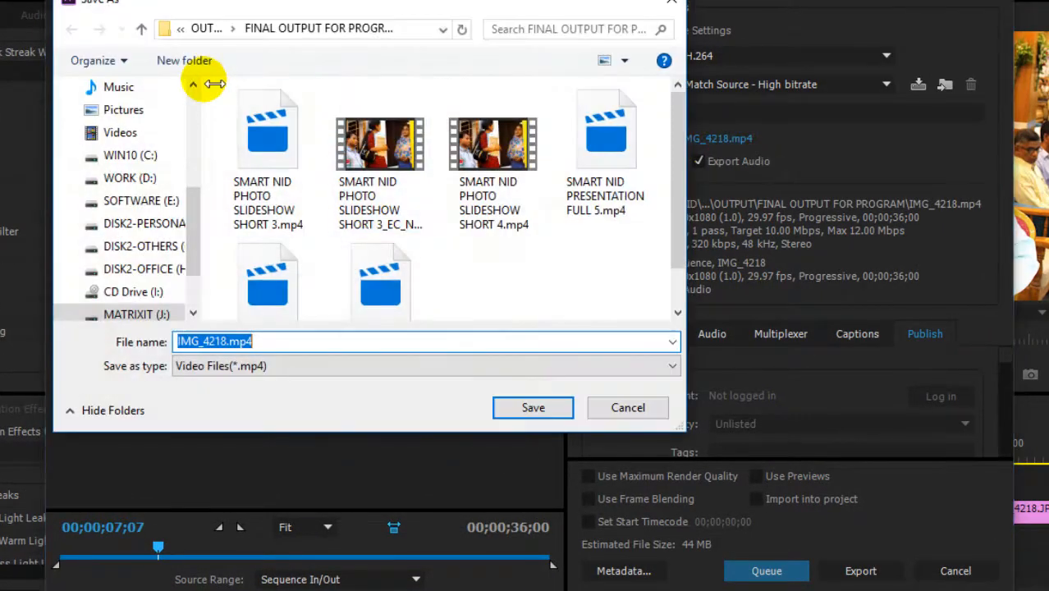
{"action": "scroll", "coordinate": [117, 134], "scroll_direction": "up", "scroll_amount": 5}
{"action": "left_click", "coordinate": [127, 126]}
{"action": "double_click", "coordinate": [510, 155]}
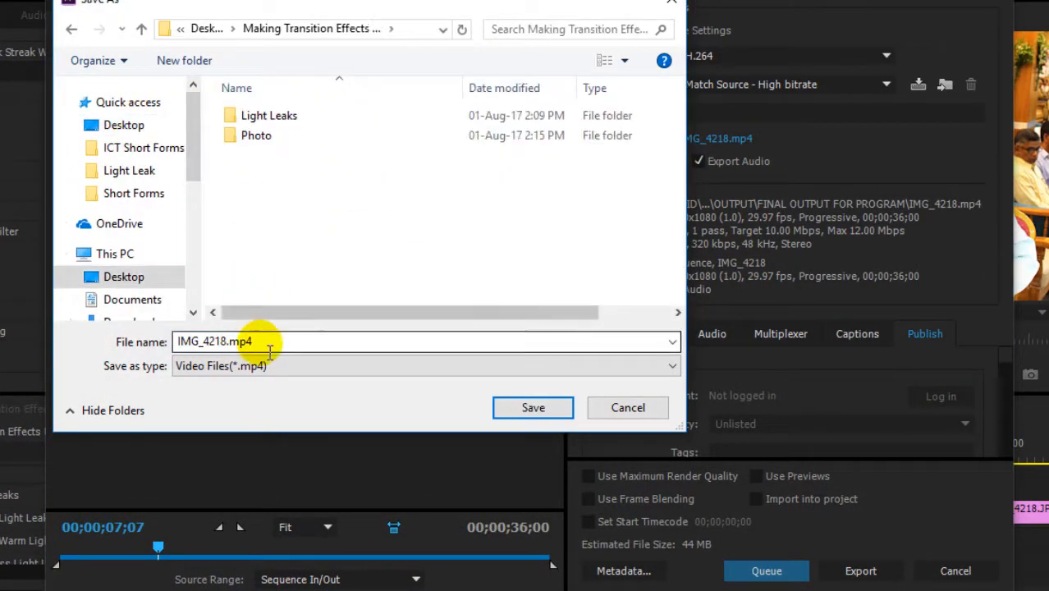
Step: Name the output file Output.mp4, save that name, and export the sequence as H.264 video
{"action": "left_click", "coordinate": [228, 342]}
{"action": "left_click", "coordinate": [227, 342]}
{"action": "key", "text": "shift+Left"}
{"action": "key", "text": "shift+Left"}
{"action": "key", "text": "shift+Left"}
{"action": "key", "text": "shift+Left"}
{"action": "key", "text": "shift+Left"}
{"action": "key", "text": "shift+Left"}
{"action": "key", "text": "shift+Left"}
{"action": "key", "text": "shift+Left"}
{"action": "type", "text": "Out"}
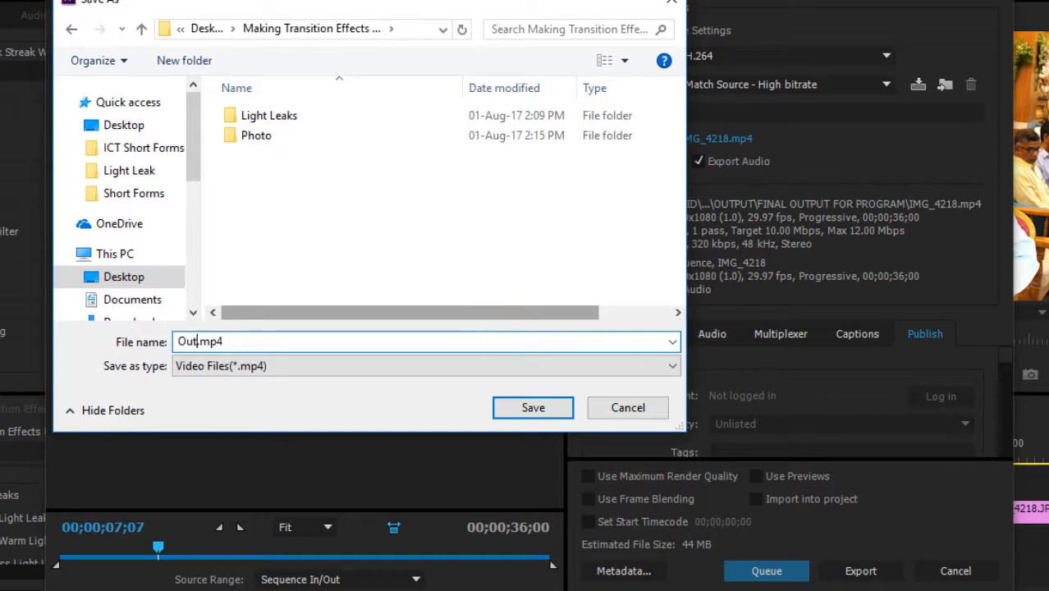
{"action": "type", "text": "put"}
{"action": "left_click", "coordinate": [533, 407]}
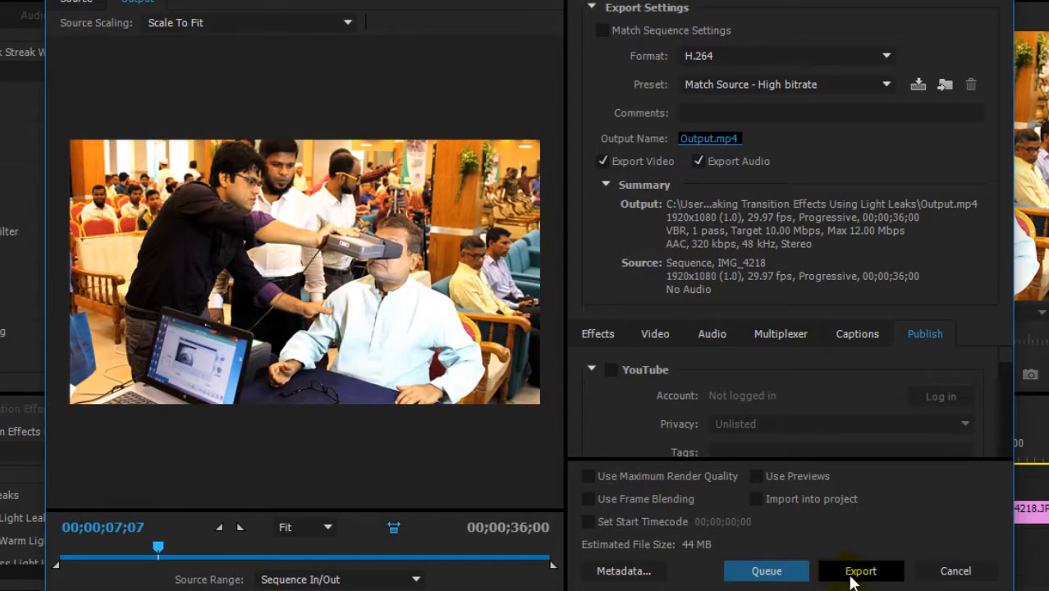
{"action": "left_click", "coordinate": [855, 573]}
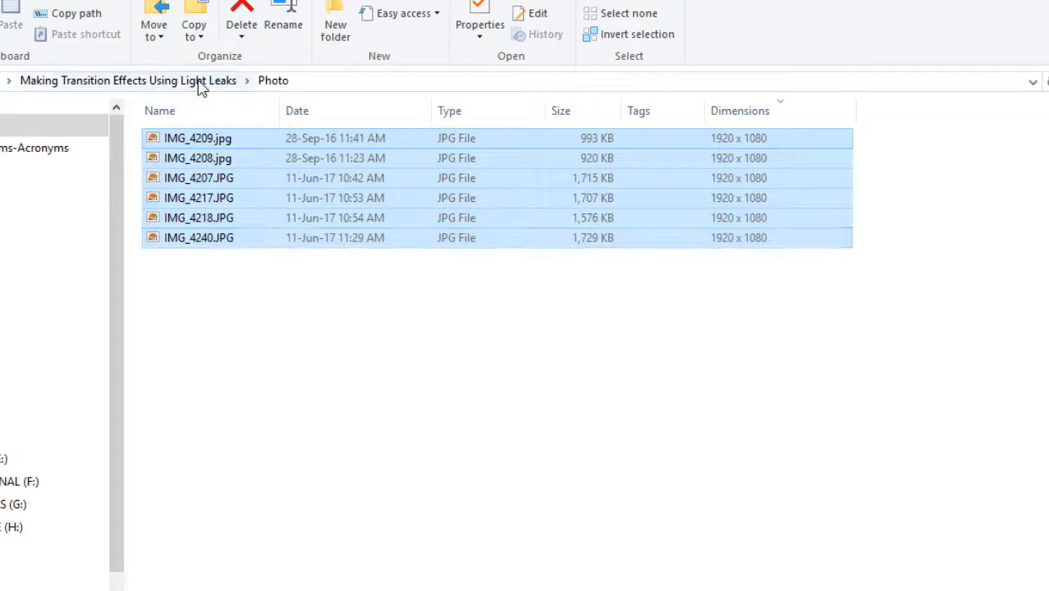
Step: In File Explorer, go up to the Making Transition Effects Using Light Leaks folder and open Output.mp4 with VLC media player
{"action": "left_click", "coordinate": [222, 82]}
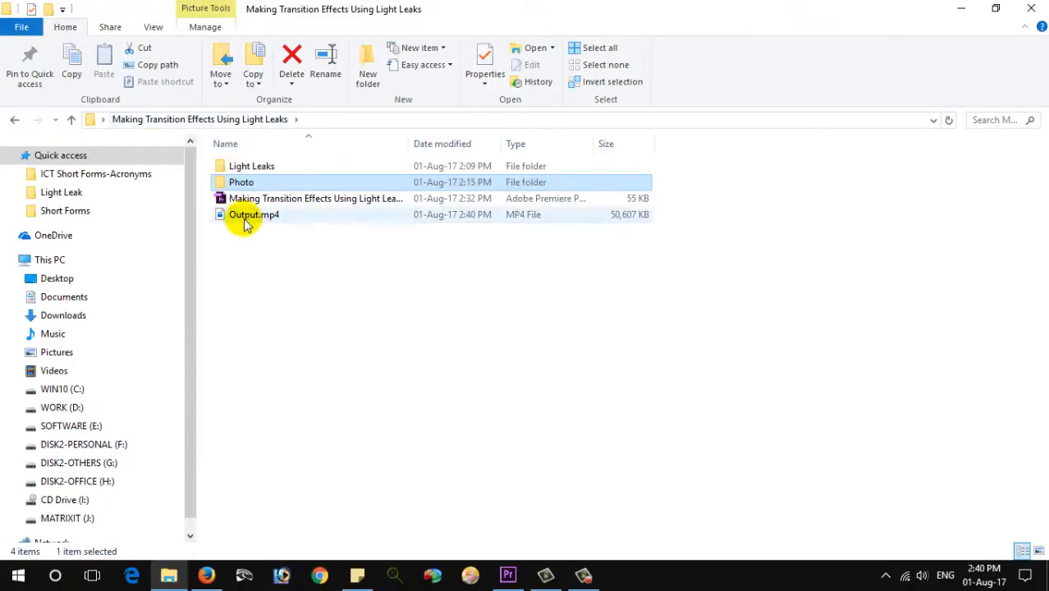
{"action": "left_click", "coordinate": [243, 217]}
{"action": "right_click", "coordinate": [243, 217]}
{"action": "left_click", "coordinate": [311, 312]}
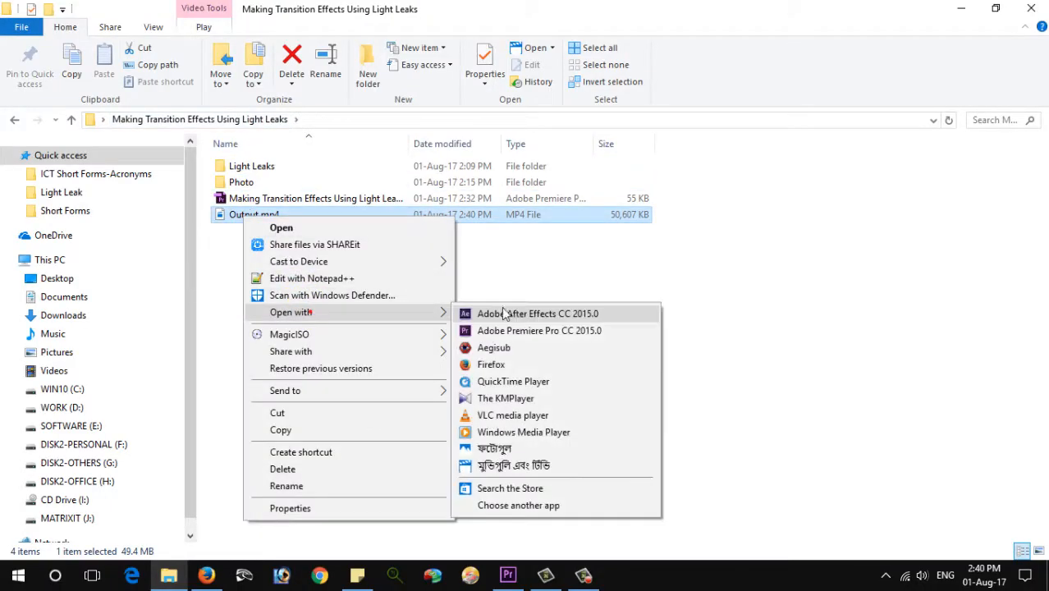
{"action": "left_click", "coordinate": [497, 415]}
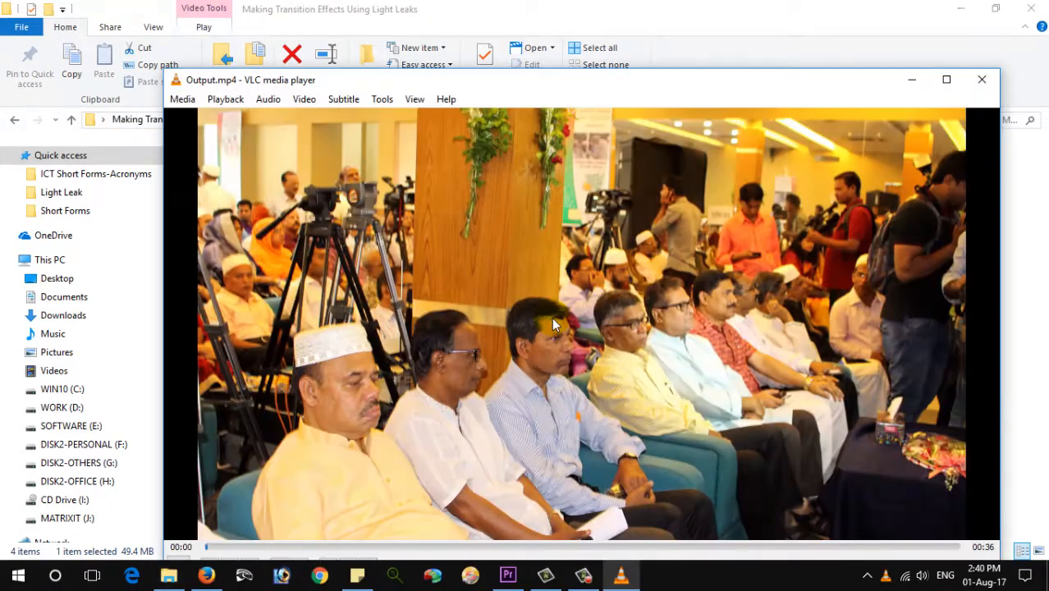
Step: Watch the light leak transitions in Output.mp4 at full screen, and close the player and the folder window
{"action": "double_click", "coordinate": [624, 306]}
{"action": "left_click", "coordinate": [784, 344]}
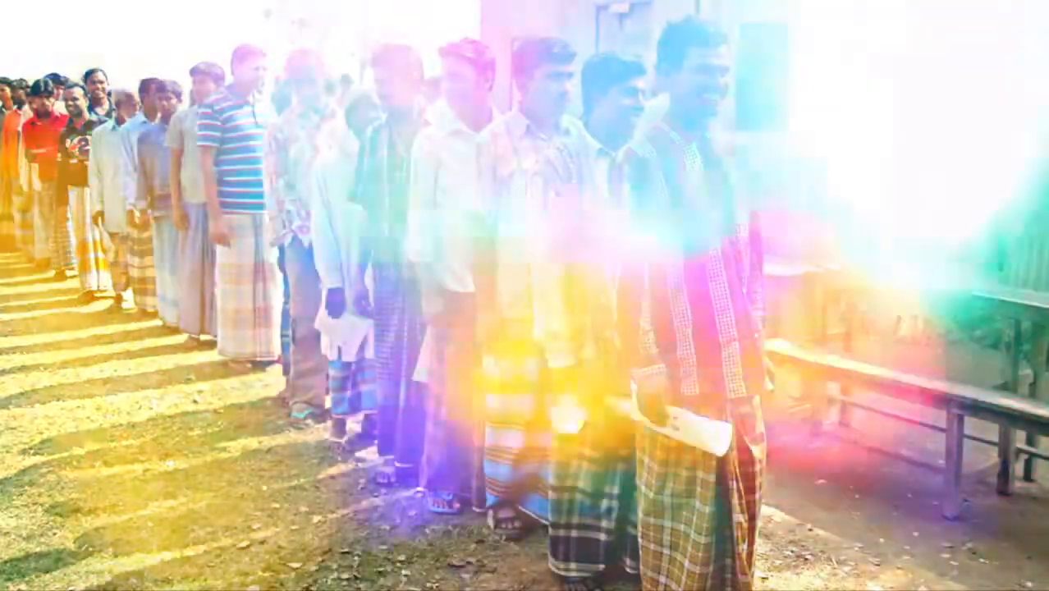
{"action": "key", "text": "Escape"}
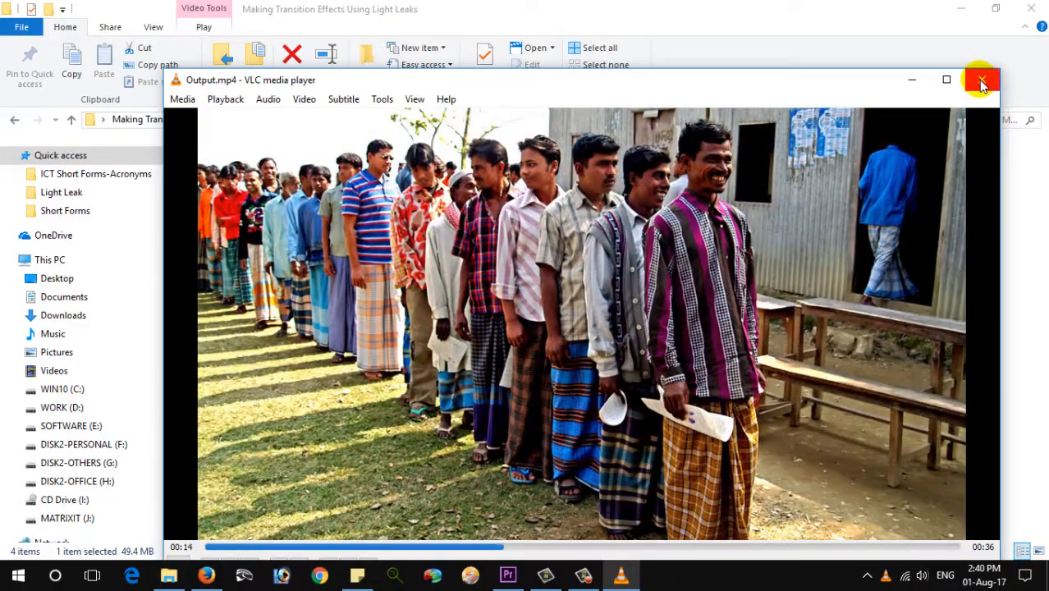
{"action": "left_click", "coordinate": [983, 82]}
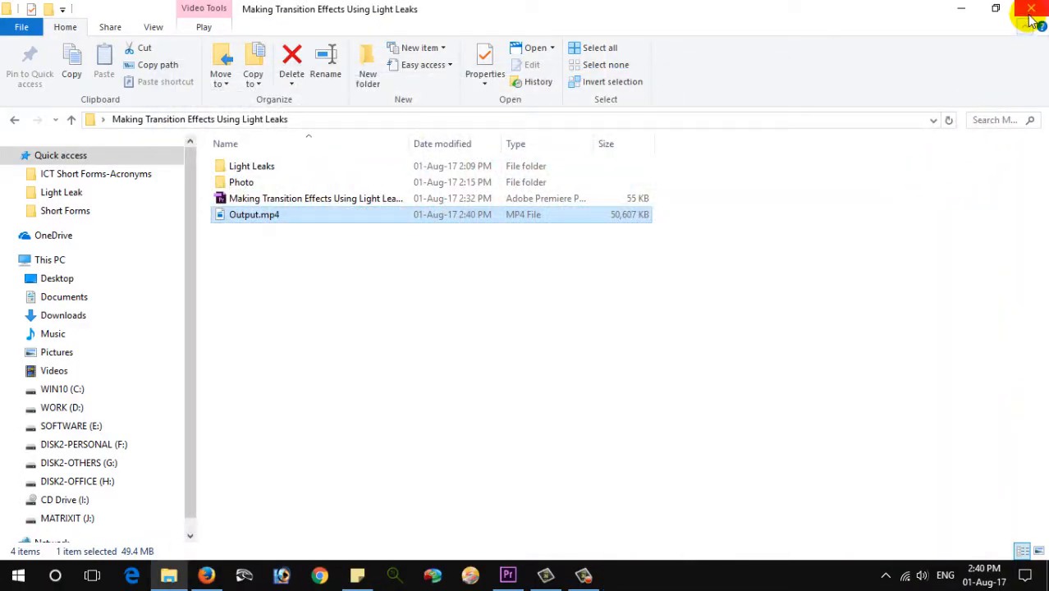
{"action": "left_click", "coordinate": [1032, 10]}
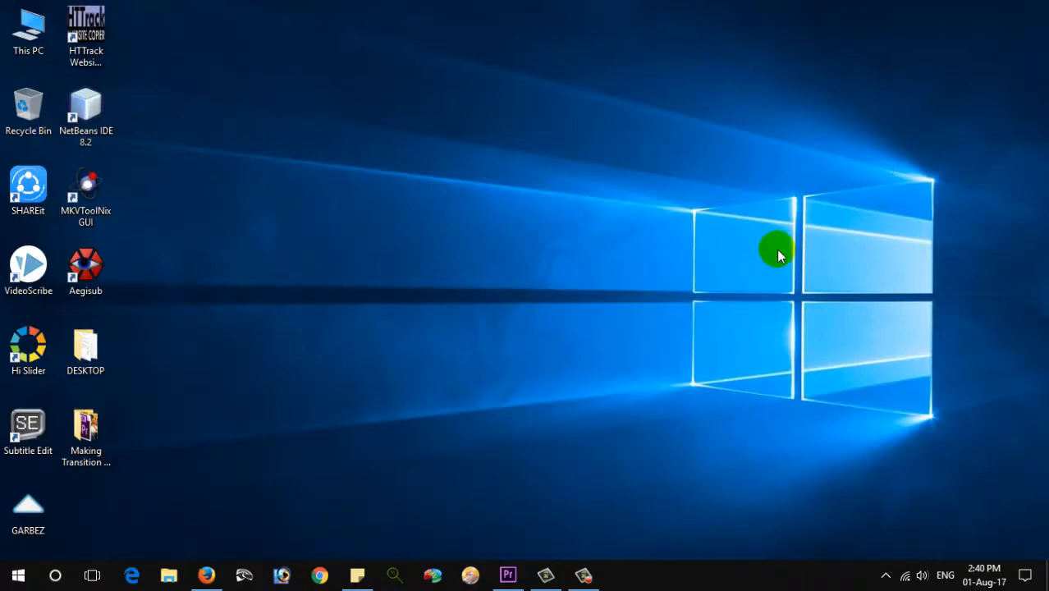